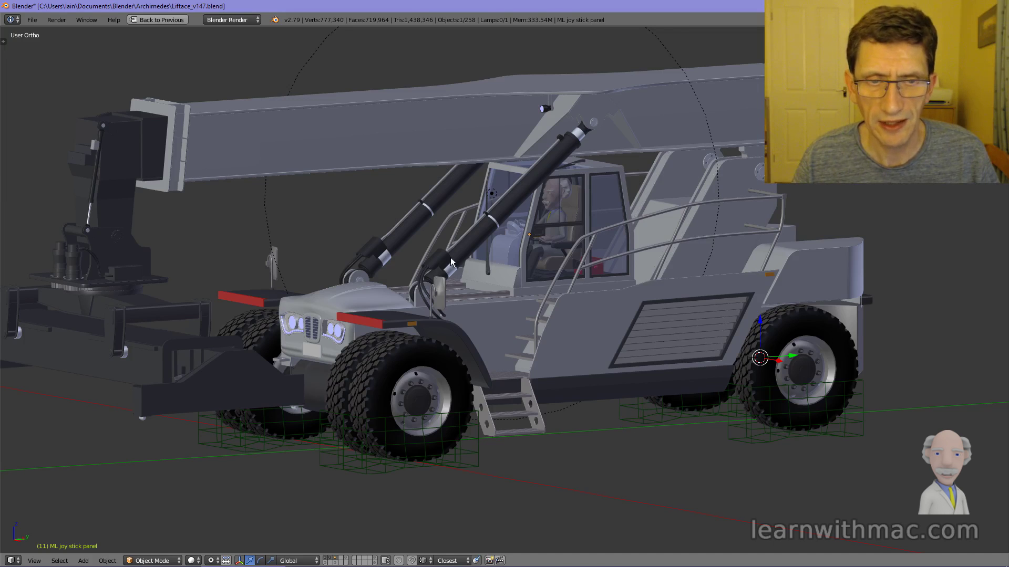
Step: Orbit around the truck from a side view until its front faces the viewer
middle_click_drag(450, 257, 502, 249)
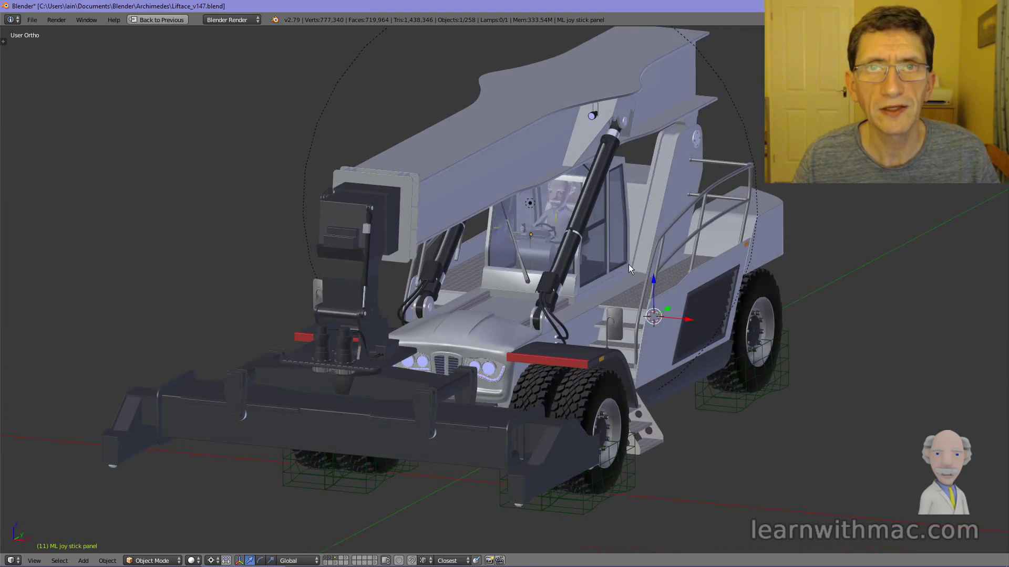
middle_click_drag(628, 263, 514, 266)
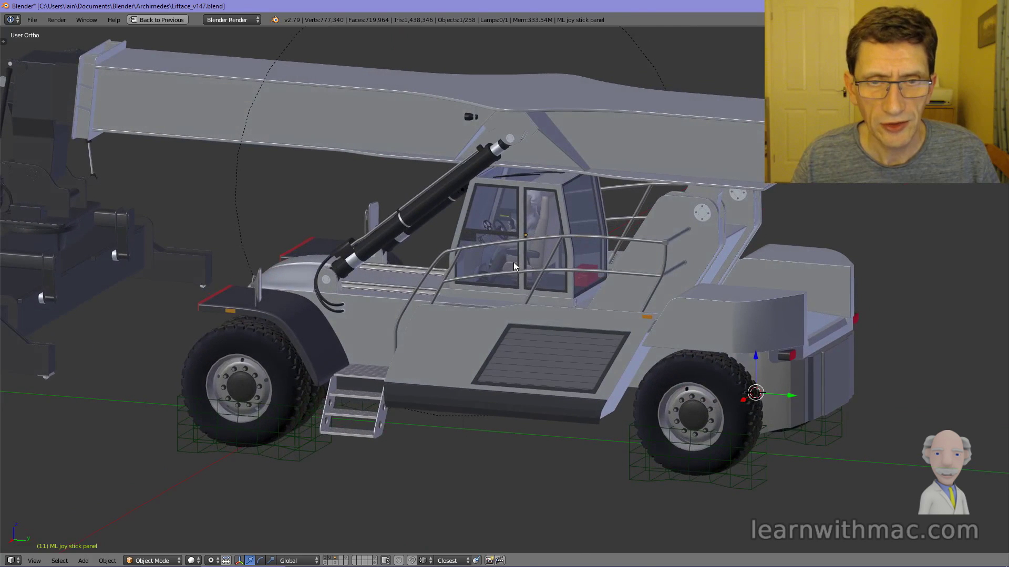
scroll(513, 267, "down", 1)
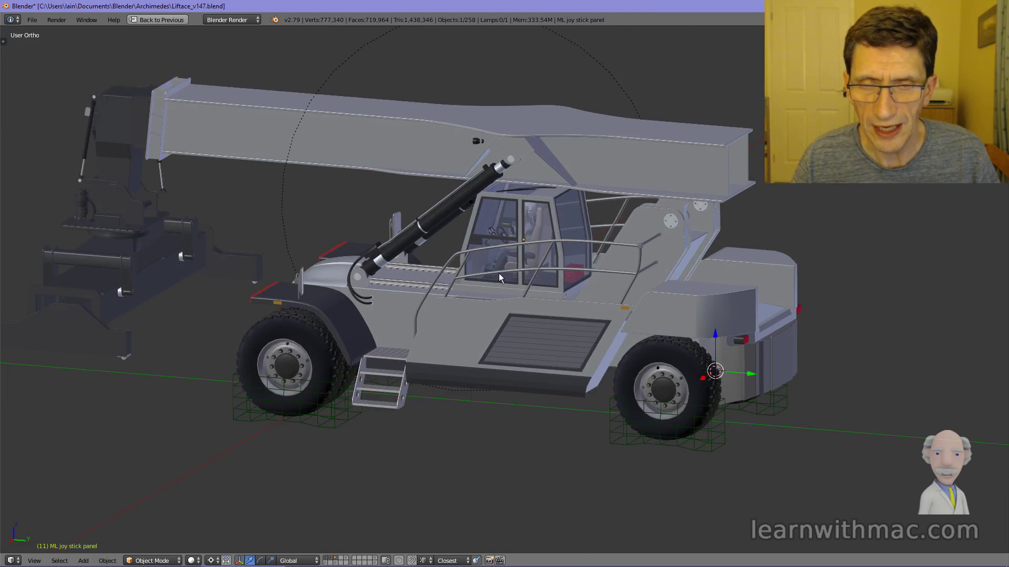
middle_click_drag(499, 273, 526, 258)
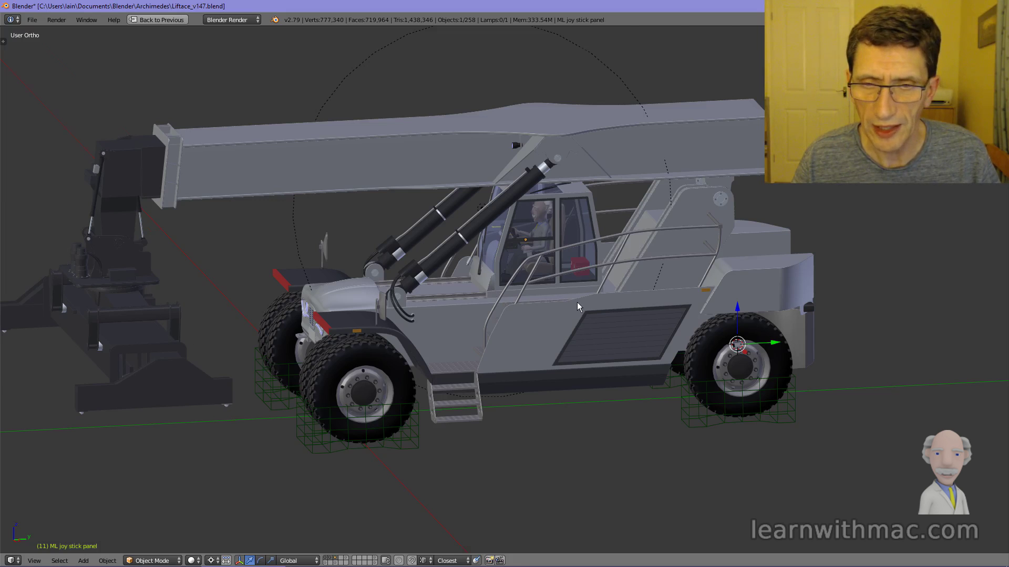
middle_click_drag(577, 301, 607, 289)
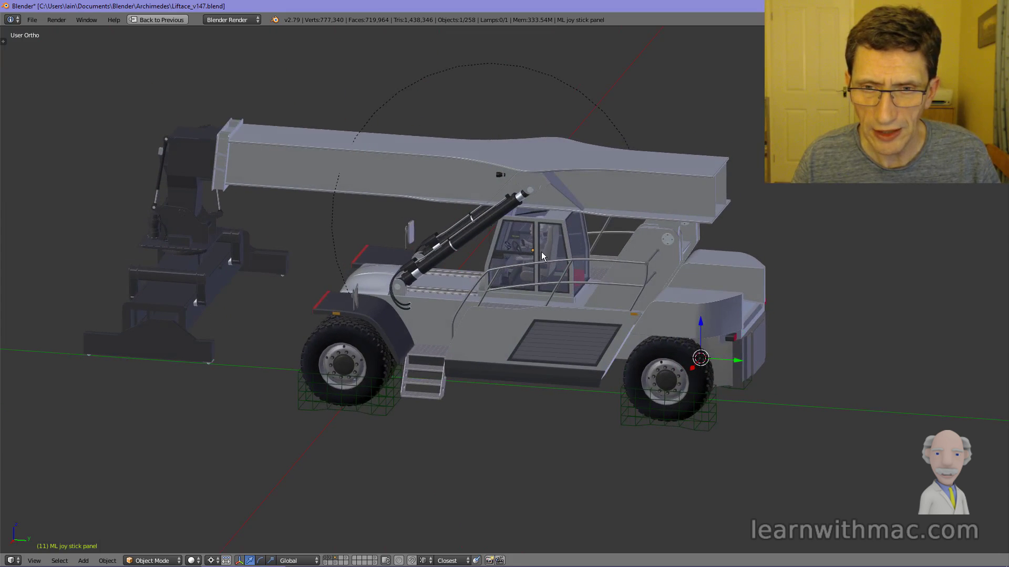
Step: Zoom in close on the cab and orbit to a slightly tilted side-on view of it
scroll(543, 253, "up", 5)
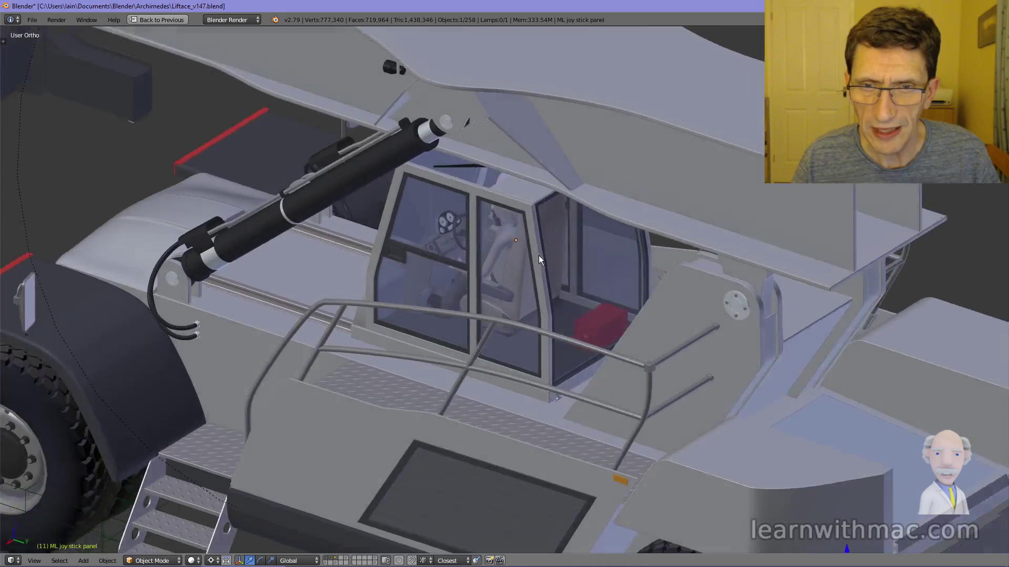
scroll(529, 248, "down", 2)
middle_click_drag(529, 248, 564, 261)
scroll(560, 243, "up", 2)
scroll(471, 254, "up", 2)
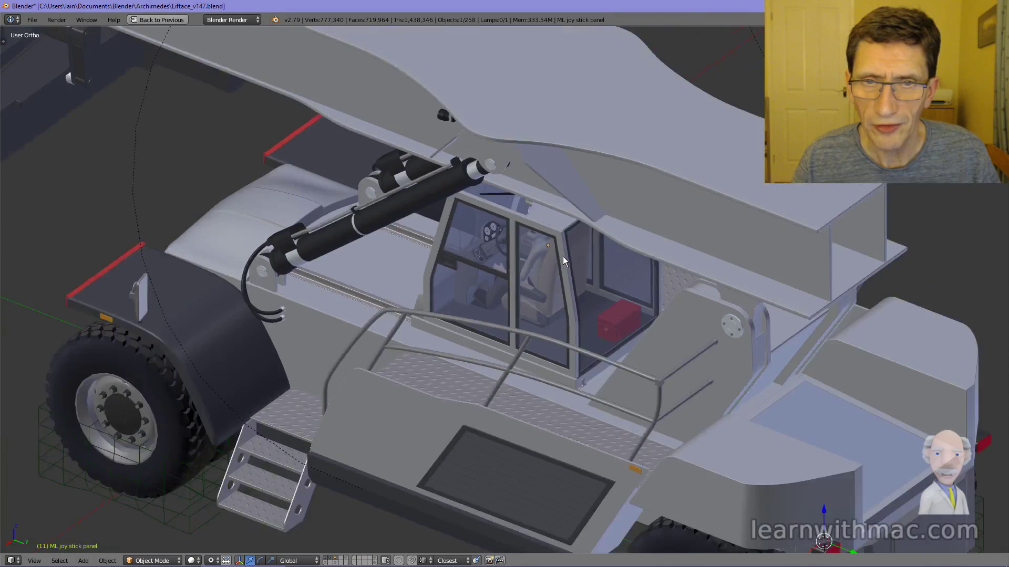
scroll(562, 258, "down", 5)
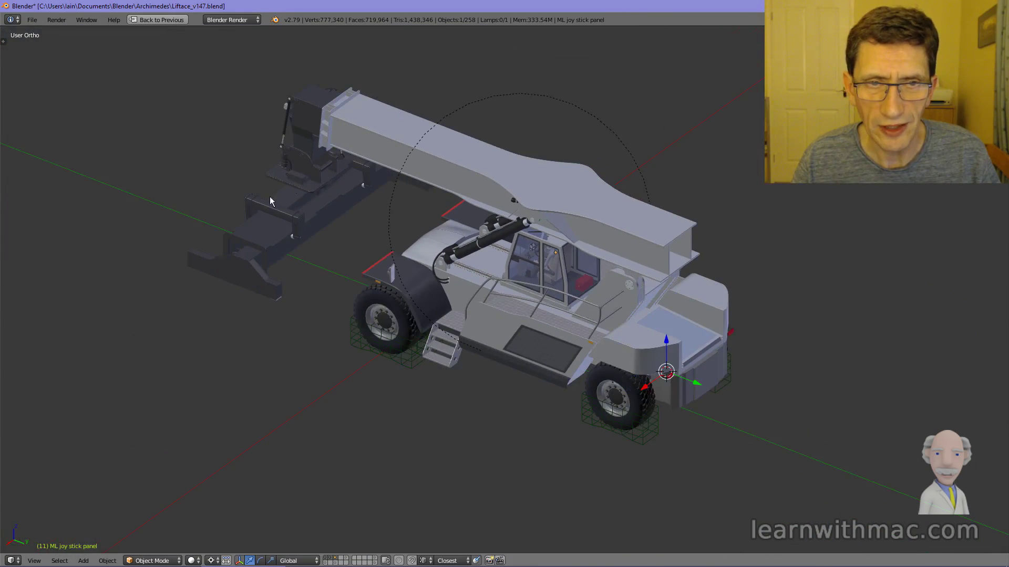
scroll(513, 260, "up", 2)
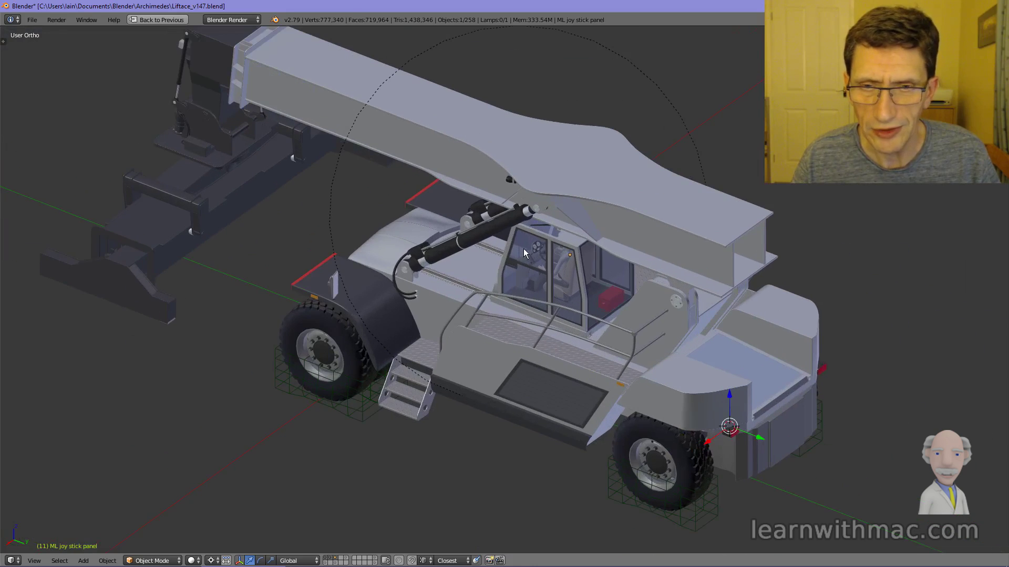
scroll(569, 273, "up", 5)
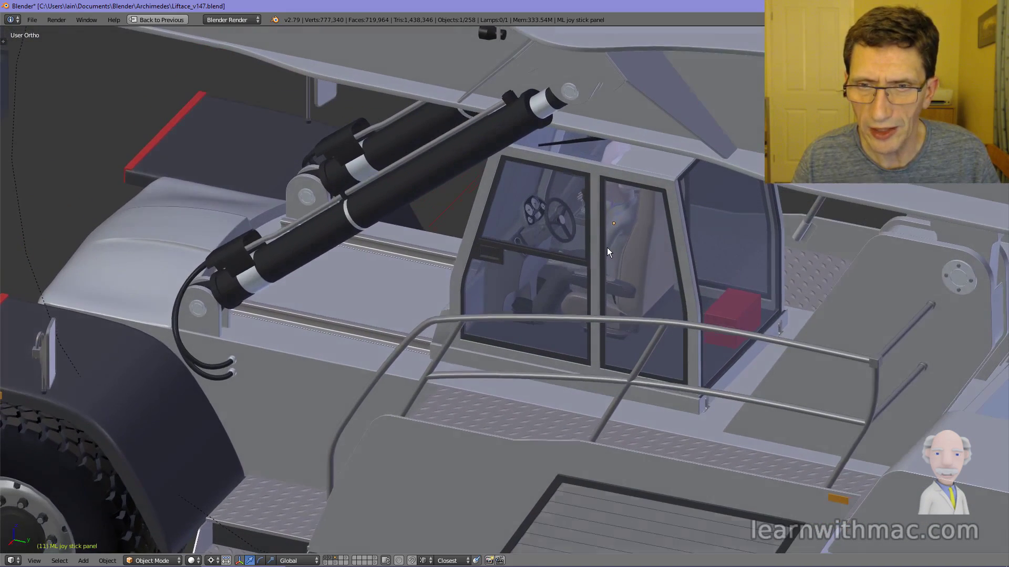
middle_click_drag(607, 247, 518, 243)
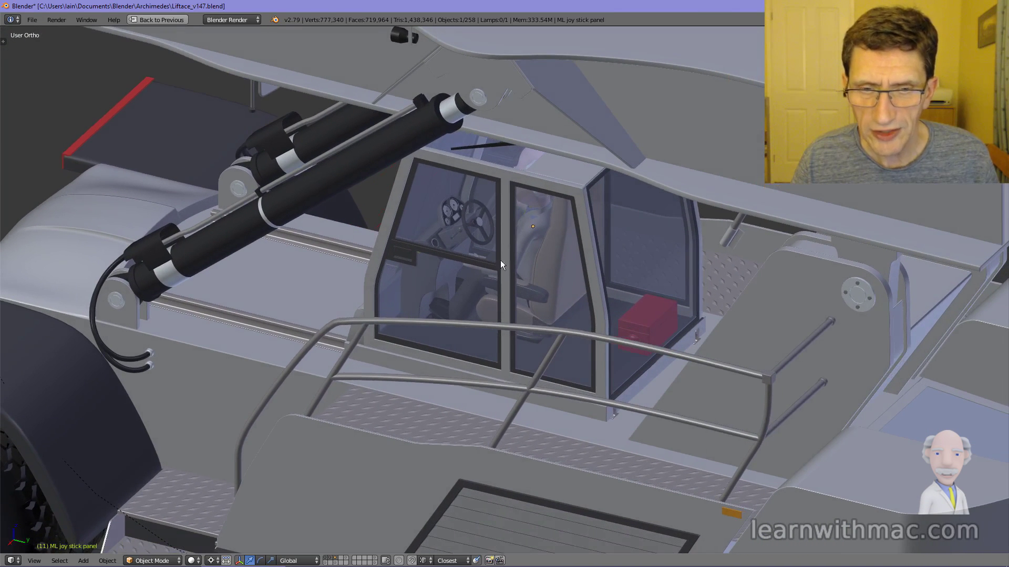
Step: Show only the cab's layer and look down into the cab from above
left_click(337, 561)
scroll(496, 220, "up", 4)
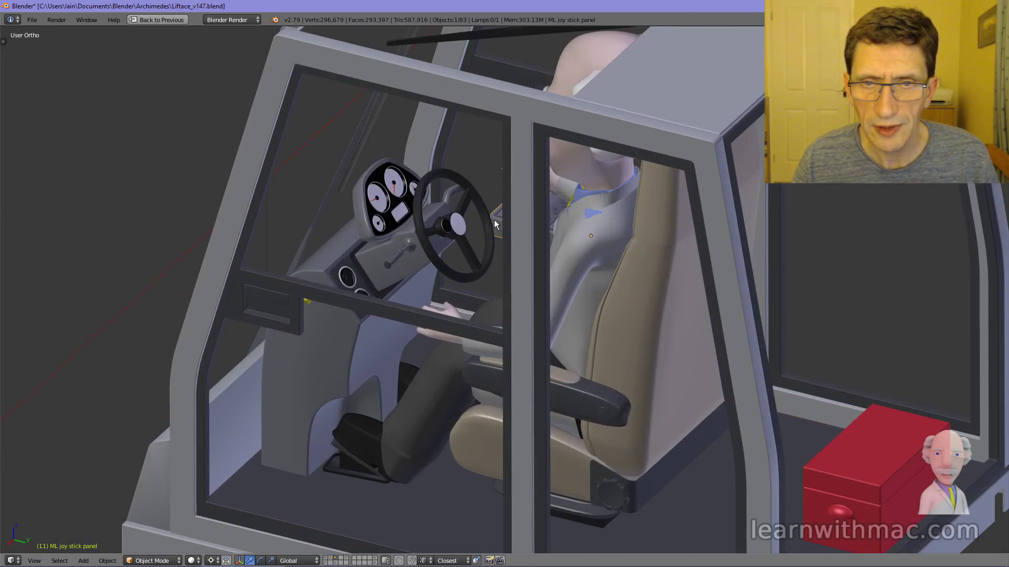
middle_click_drag(564, 205, 541, 245)
Step: Switch the viewport to Material shading and angle in on the dashboard and wiper
left_click(193, 560)
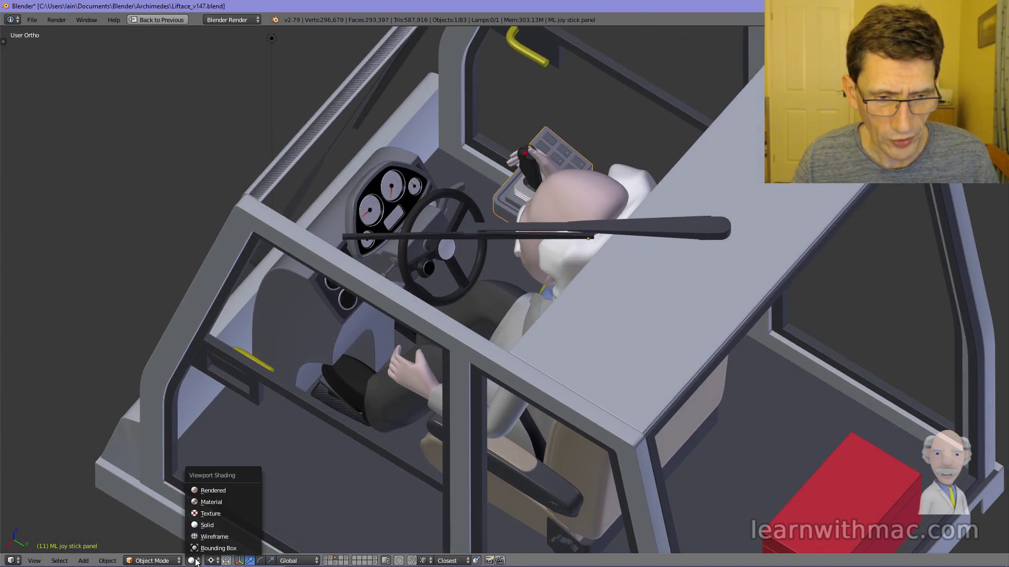
left_click(212, 504)
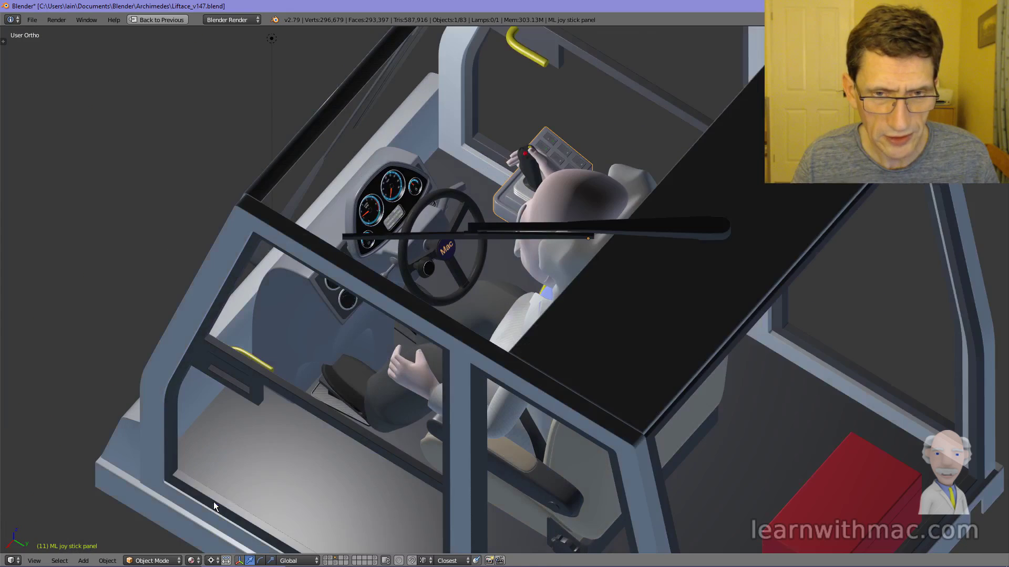
scroll(438, 225, "up", 5)
middle_click_drag(470, 217, 556, 299)
scroll(441, 218, "up", 1)
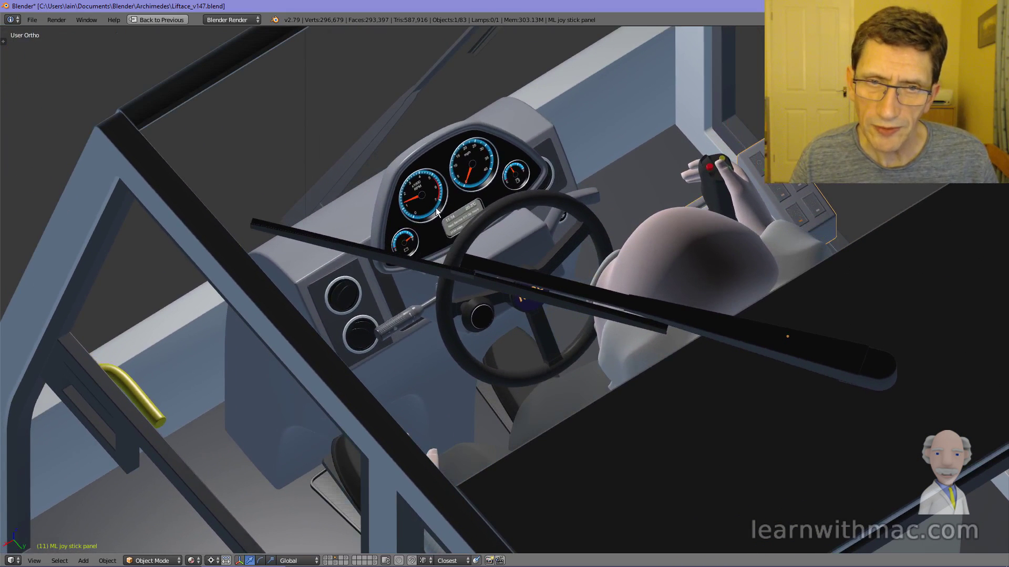
scroll(400, 250, "up", 3)
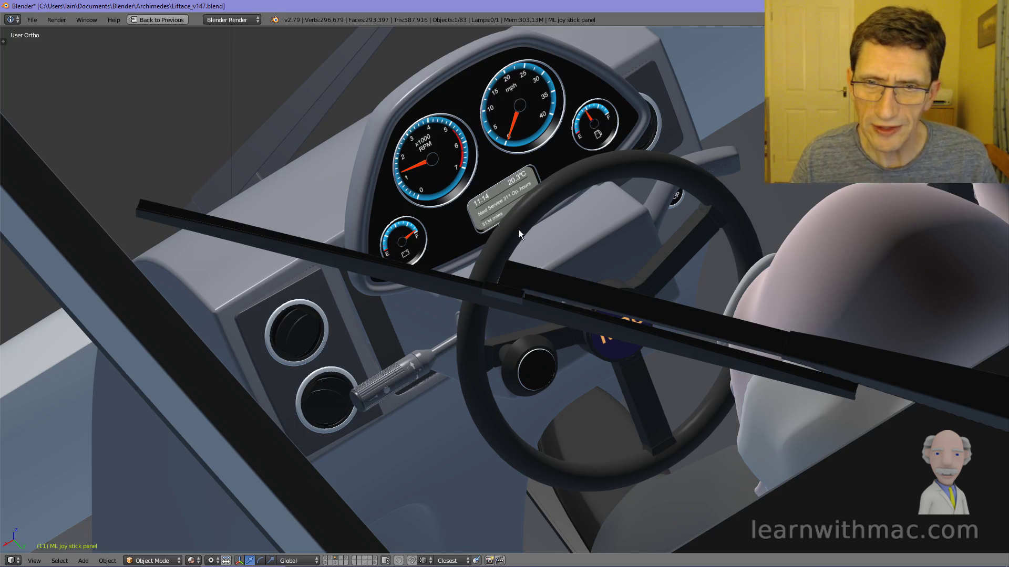
scroll(530, 232, "down", 2)
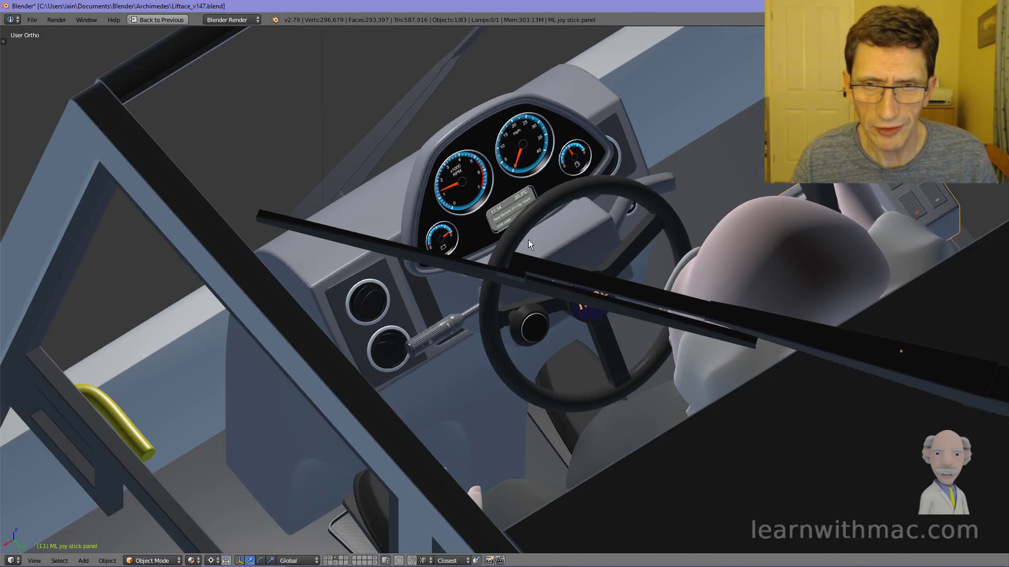
mouse_move(524, 259)
middle_mouse_down()
mouse_move(528, 247)
mouse_move(511, 245)
mouse_move(523, 280)
middle_mouse_up()
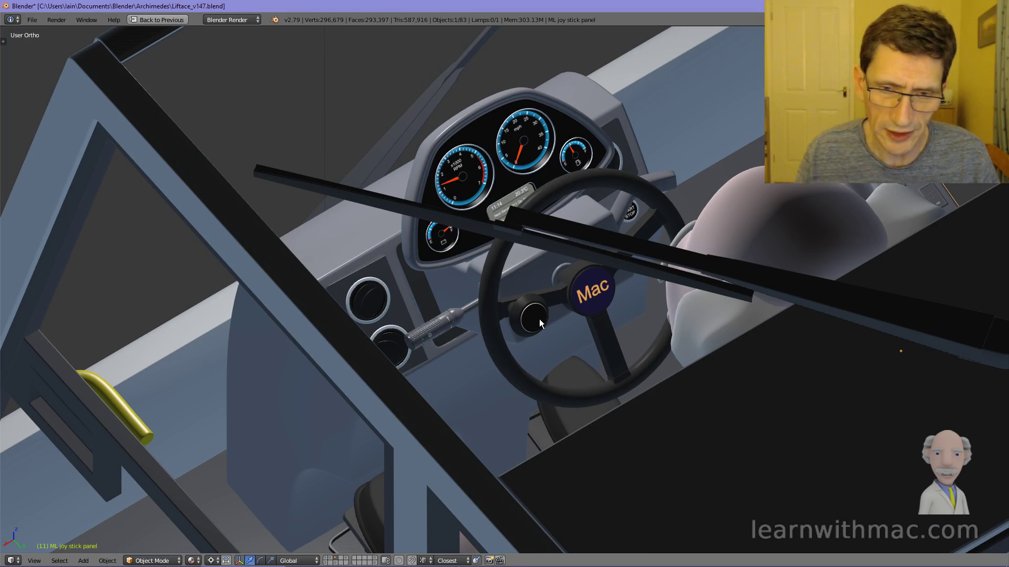
middle_click_drag(539, 318, 493, 307)
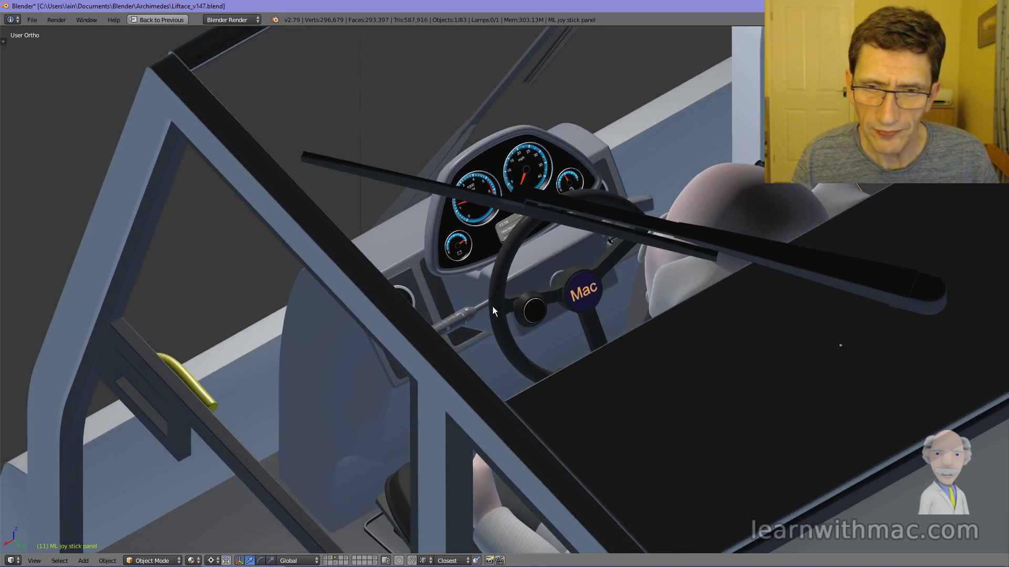
scroll(484, 310, "up", 5)
scroll(523, 314, "up", 5)
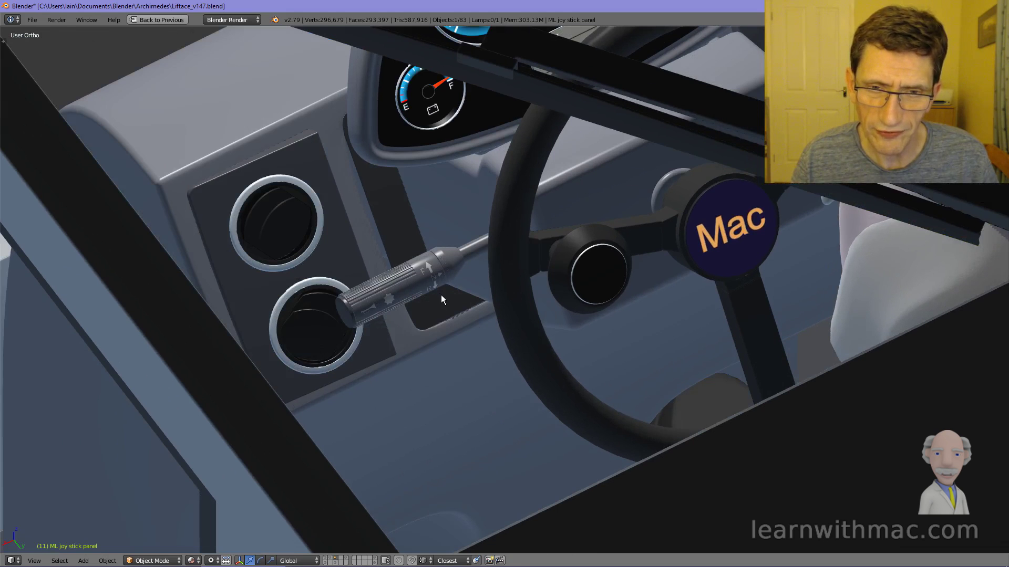
scroll(449, 254, "up", 4)
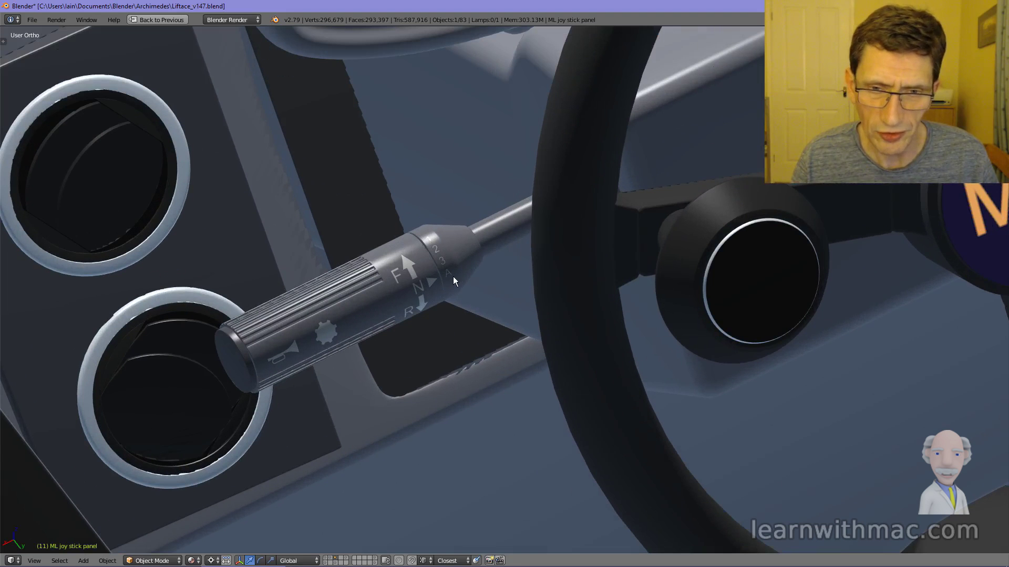
scroll(373, 307, "down", 6)
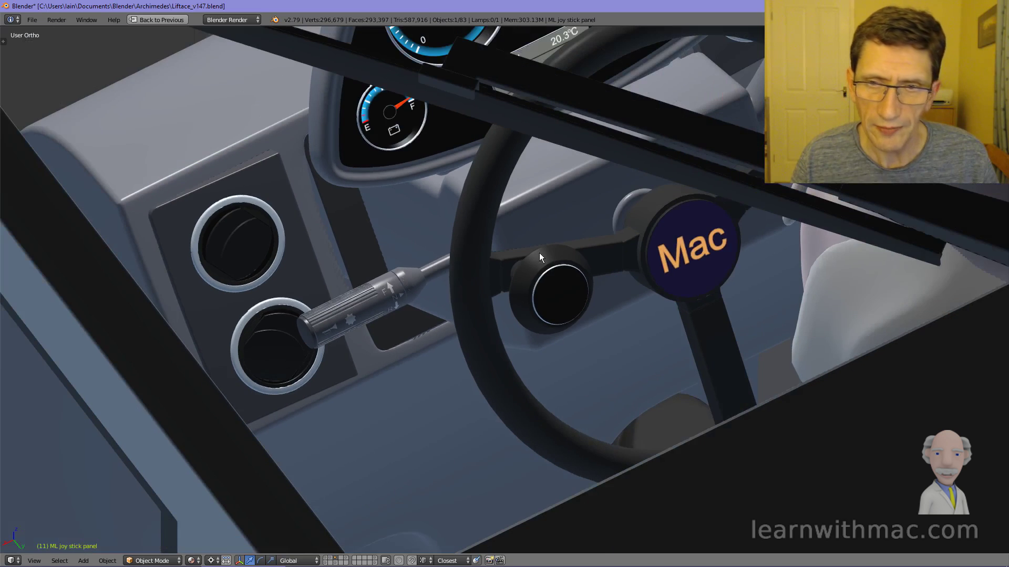
middle_click_drag(539, 252, 459, 333)
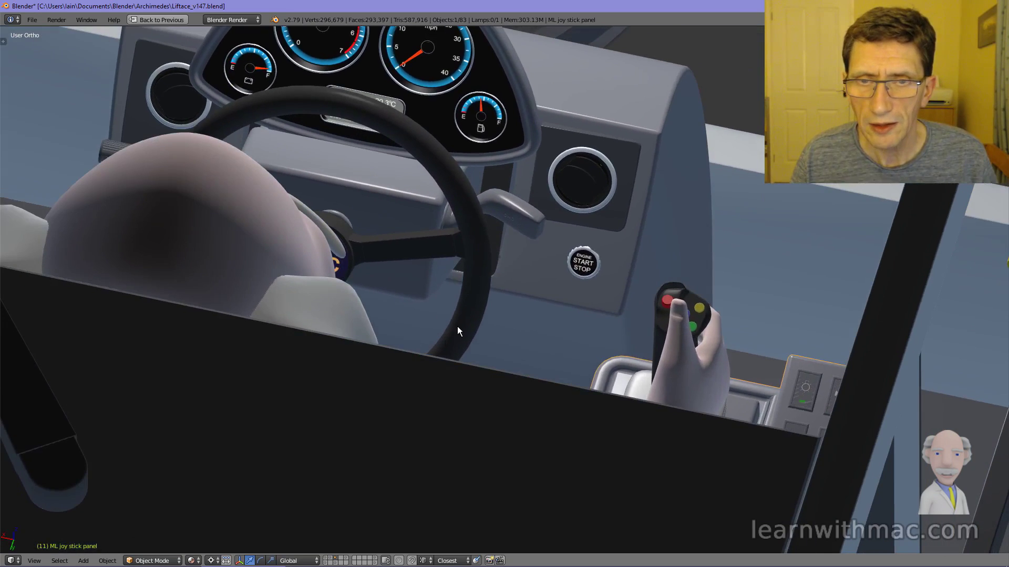
scroll(538, 232, "up", 6)
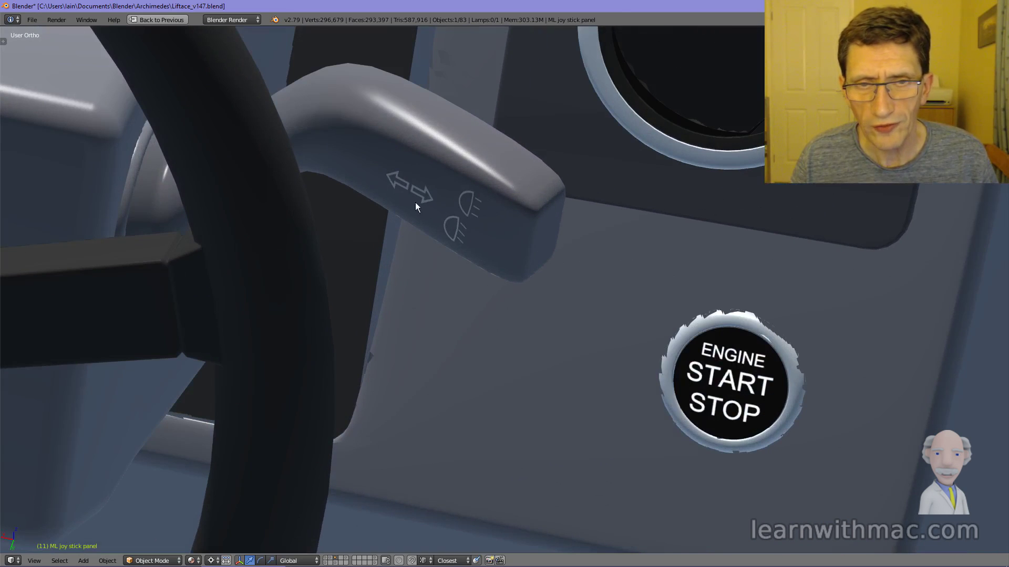
scroll(451, 247, "down", 5)
middle_click_drag(450, 247, 452, 286)
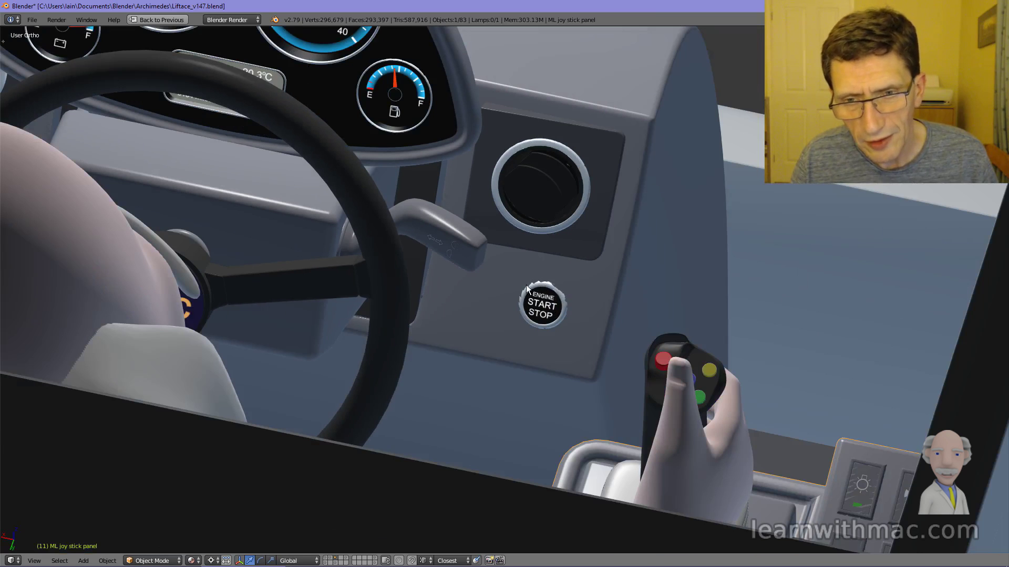
scroll(526, 285, "up", 5)
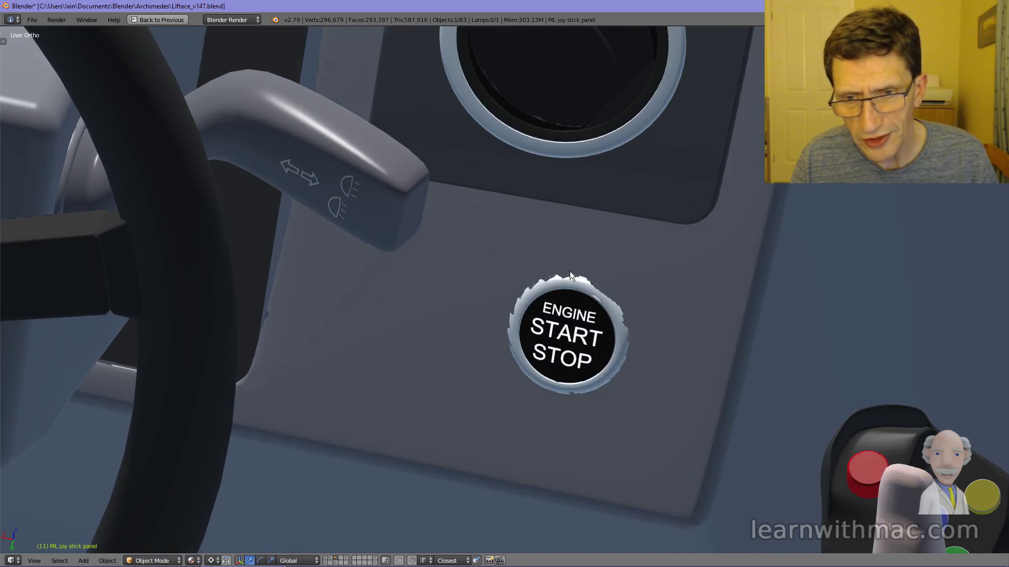
scroll(540, 295, "down", 8)
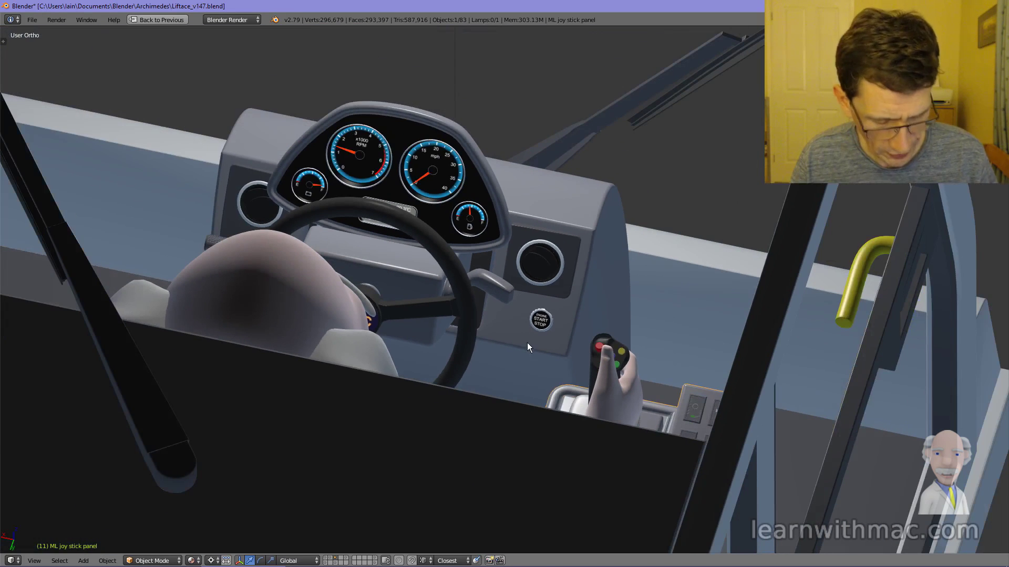
middle_click_drag(527, 346, 533, 217, "shift")
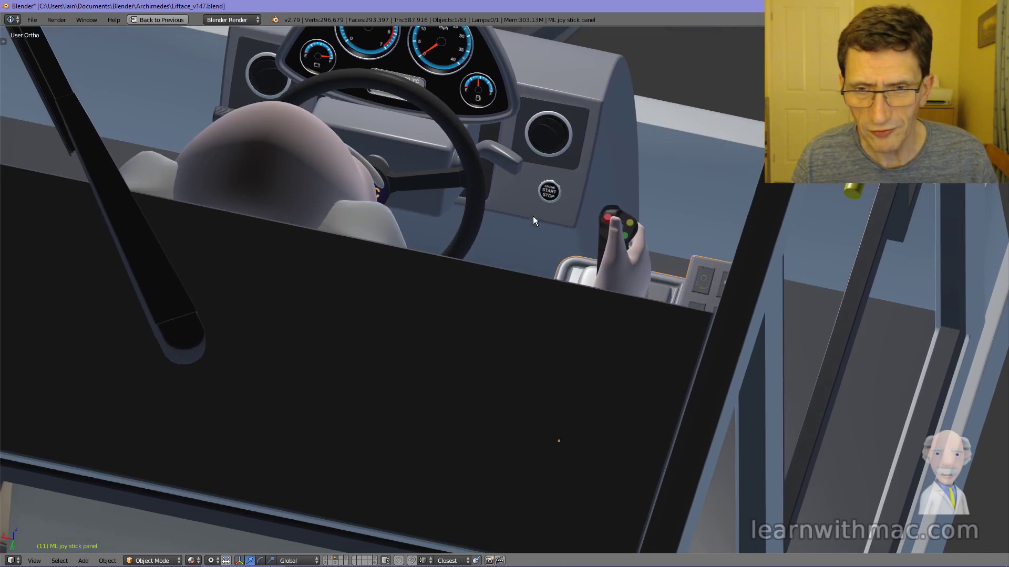
scroll(583, 254, "up", 2)
middle_click_drag(583, 257, 585, 259)
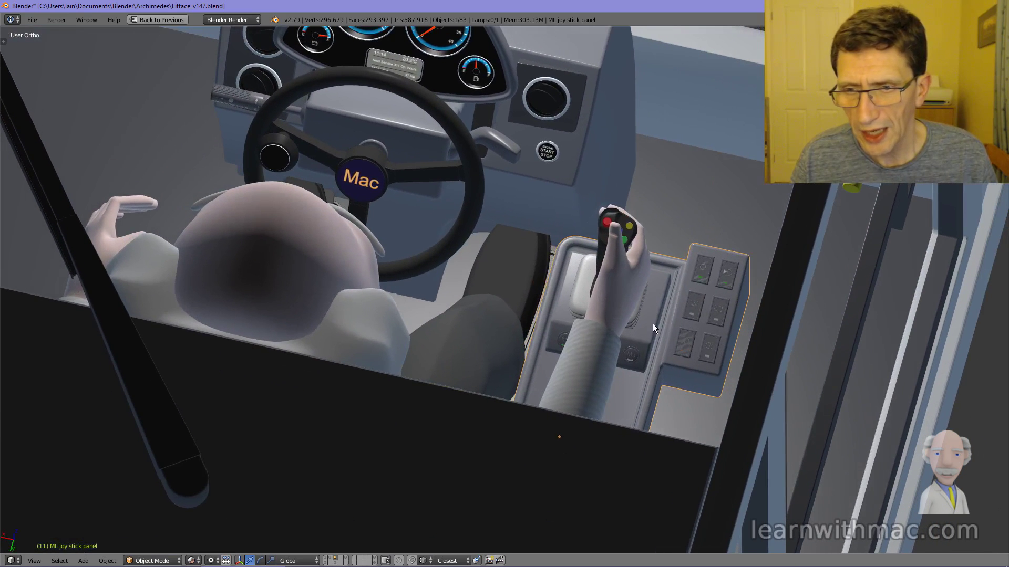
middle_click_drag(654, 308, 672, 320)
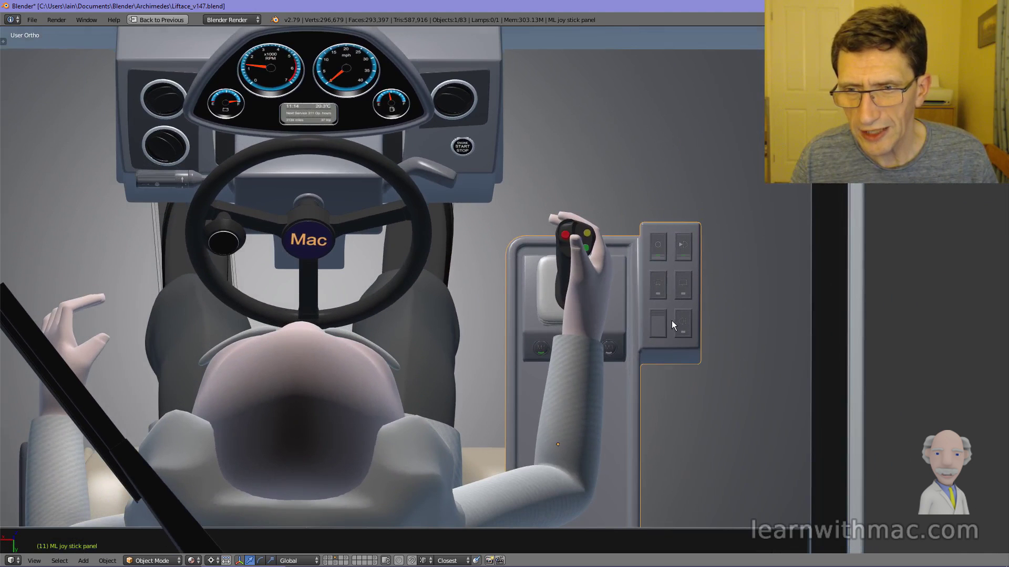
middle_click_drag(664, 279, 662, 305)
scroll(665, 307, "up", 5)
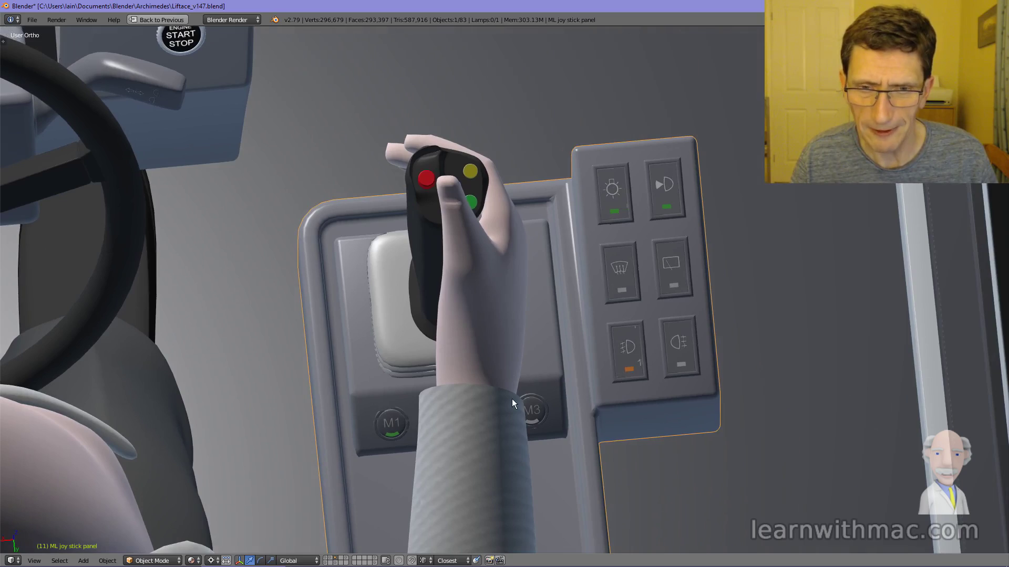
scroll(511, 399, "down", 10)
Step: Select the red ML Toolbox on the cab floor beside the operator's seat, then zoom out
middle_click_drag(511, 395, 515, 272, "shift")
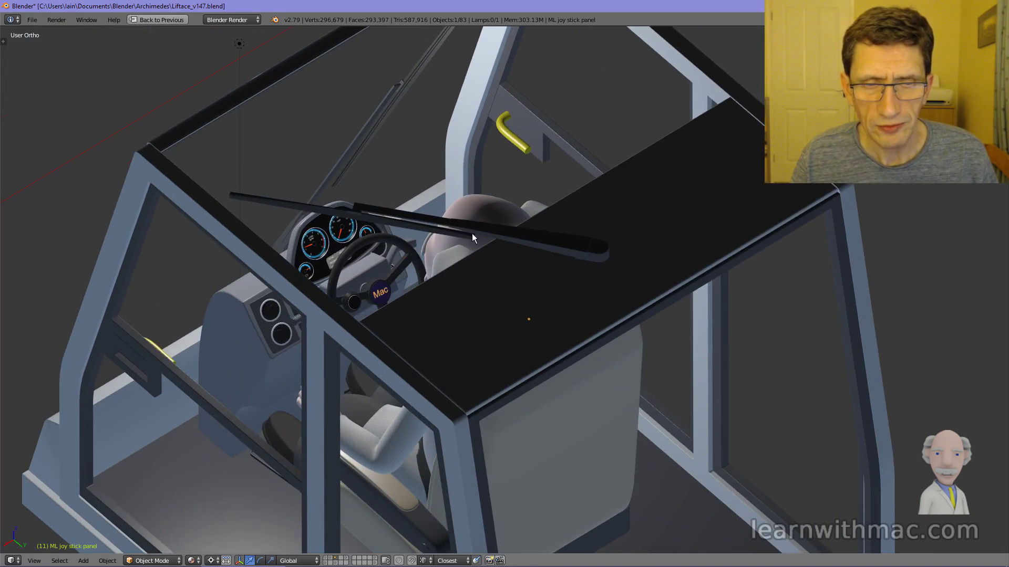
scroll(340, 224, "down", 3)
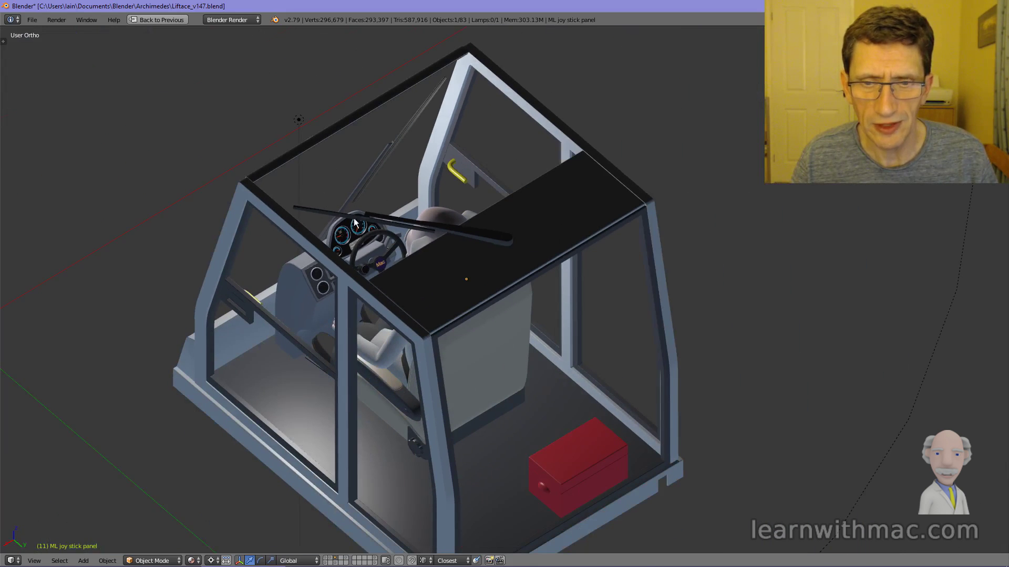
scroll(580, 496, "up", 3)
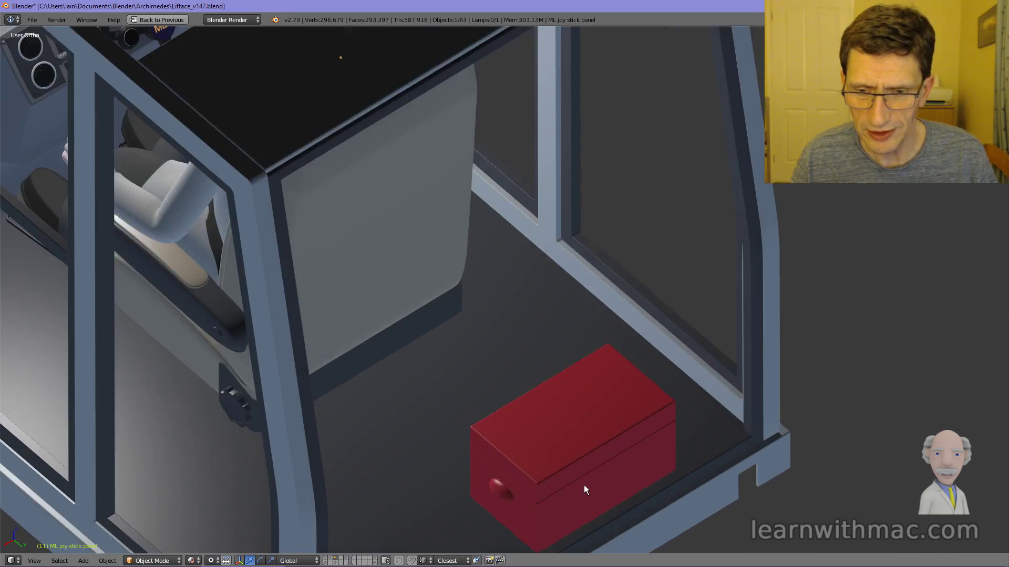
right_click(583, 476)
scroll(550, 464, "down", 1)
scroll(548, 463, "down", 5)
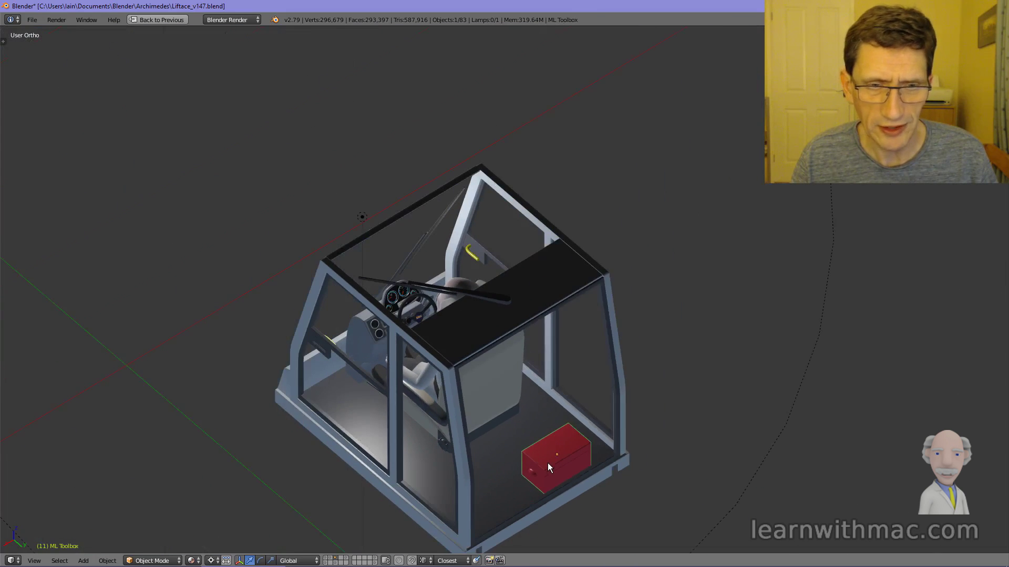
middle_click_drag(547, 462, 481, 315)
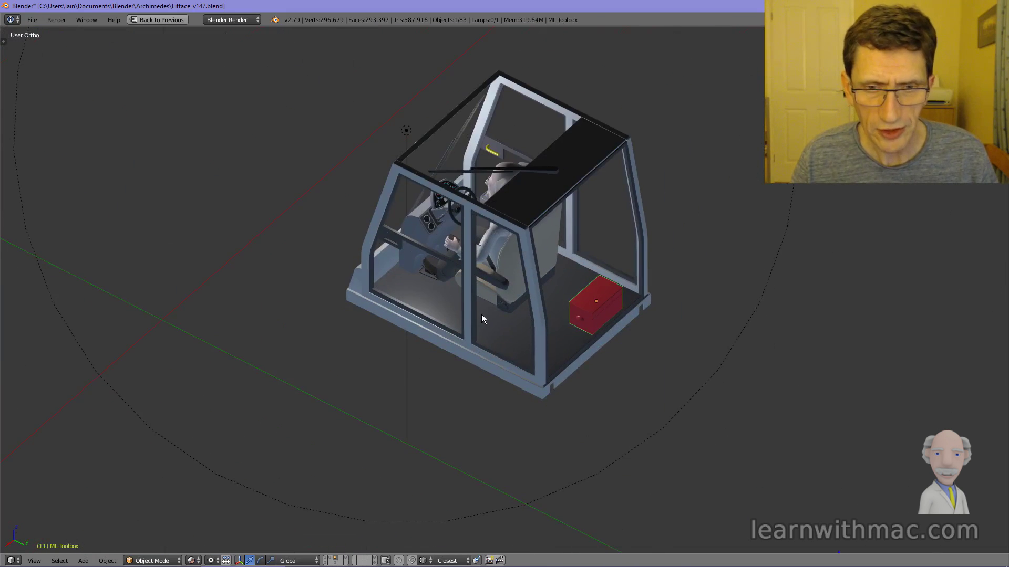
Step: Return to Solid shading and show the tyre and crane layers, viewing the lifter side-on
left_click(193, 562)
left_click(205, 526)
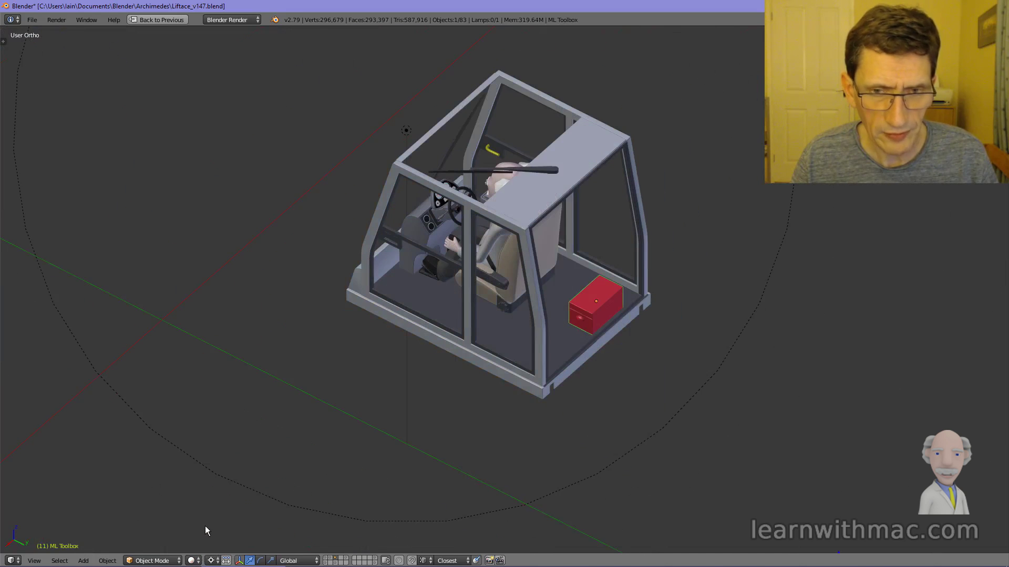
left_click(327, 560, "shift")
left_click(326, 561, "shift")
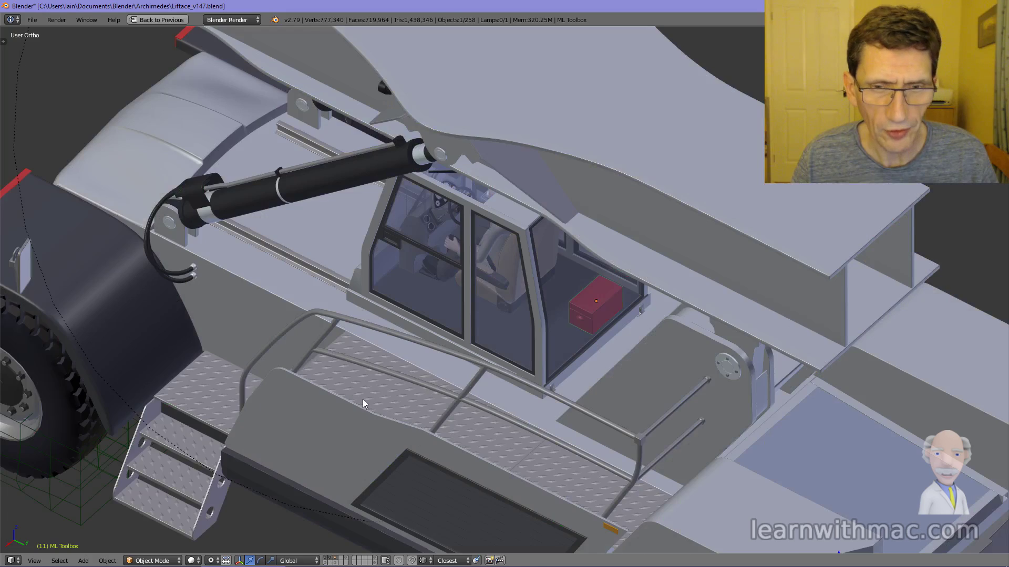
scroll(362, 400, "down", 6)
middle_click_drag(348, 393, 417, 388)
scroll(404, 388, "up", 3)
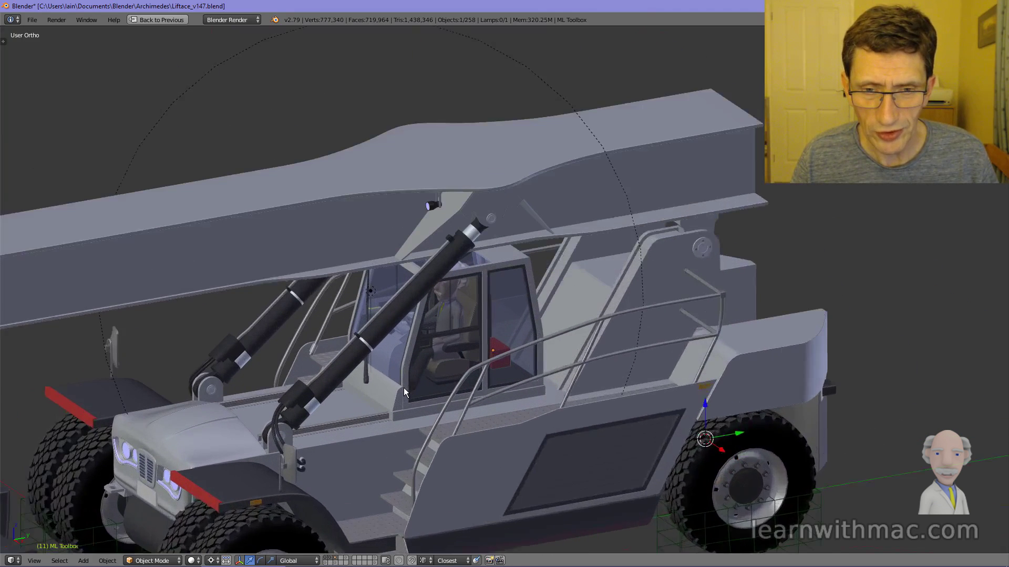
scroll(403, 388, "up", 3)
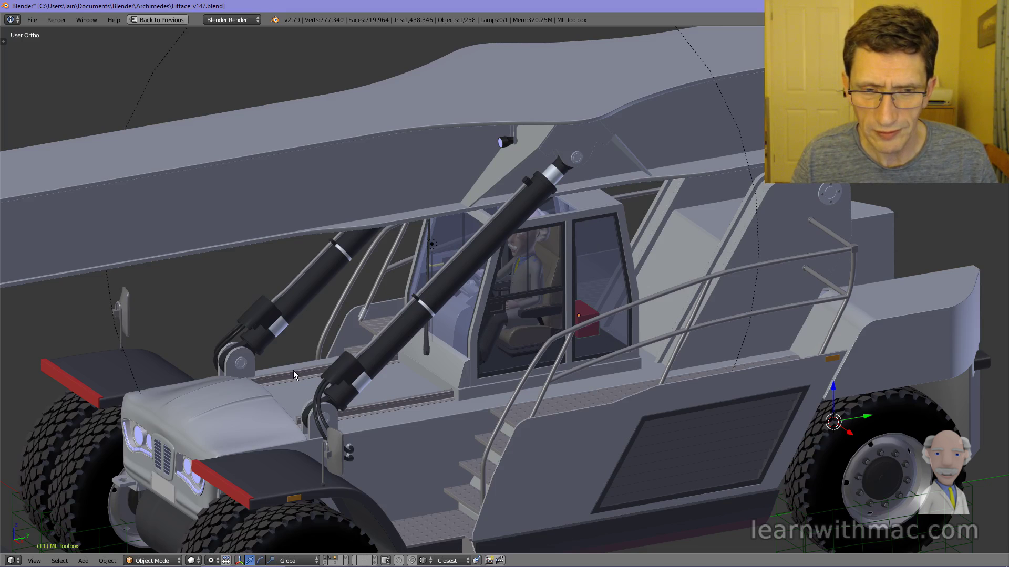
scroll(315, 411, "up", 5)
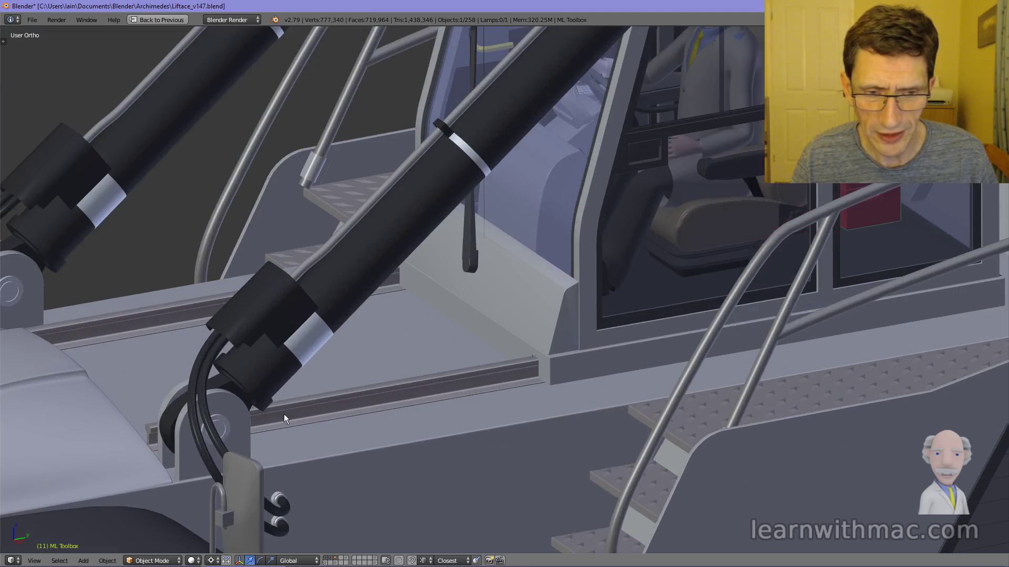
scroll(472, 360, "down", 8)
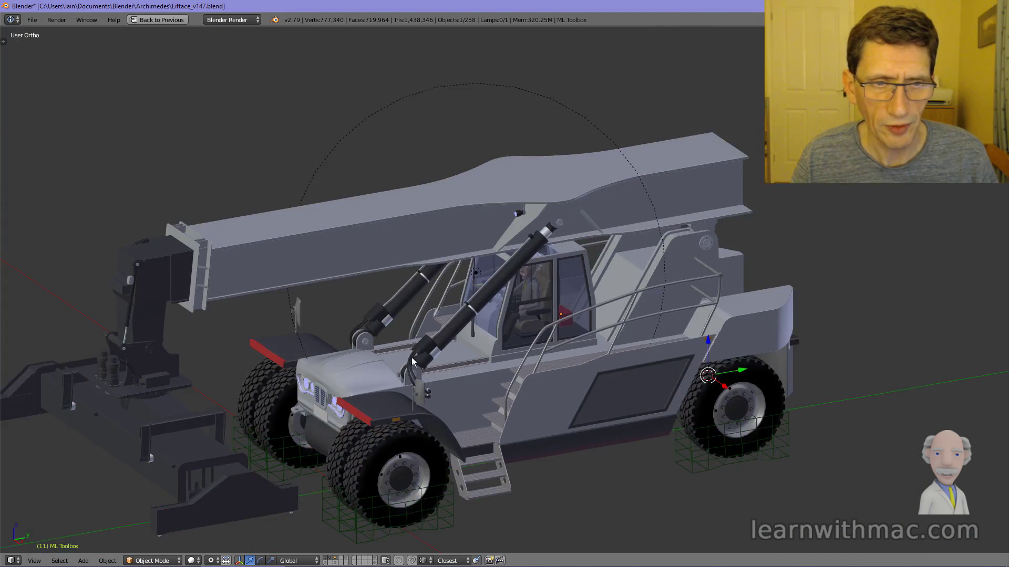
middle_click_drag(475, 353, 431, 324)
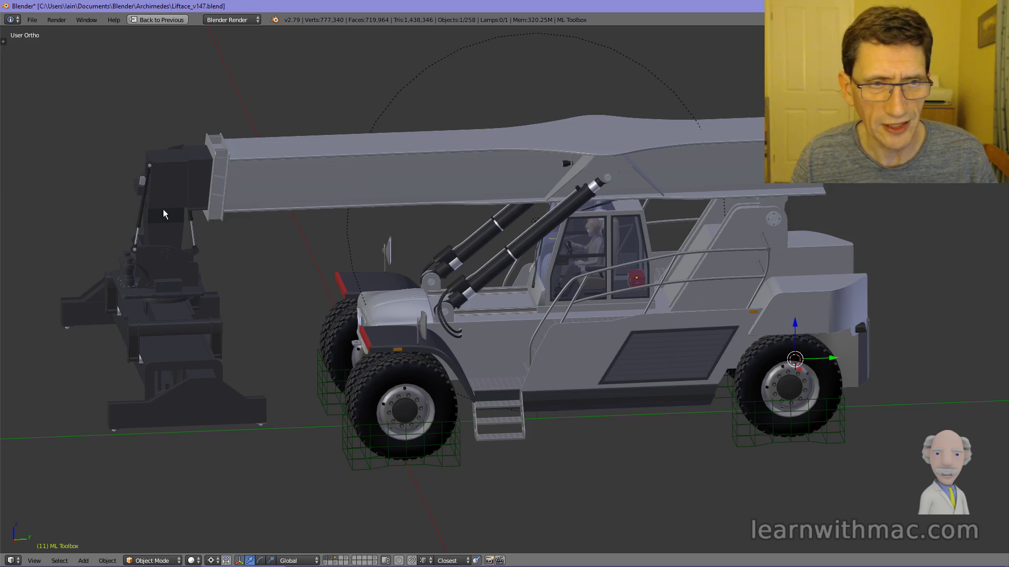
scroll(121, 242, "down", 2)
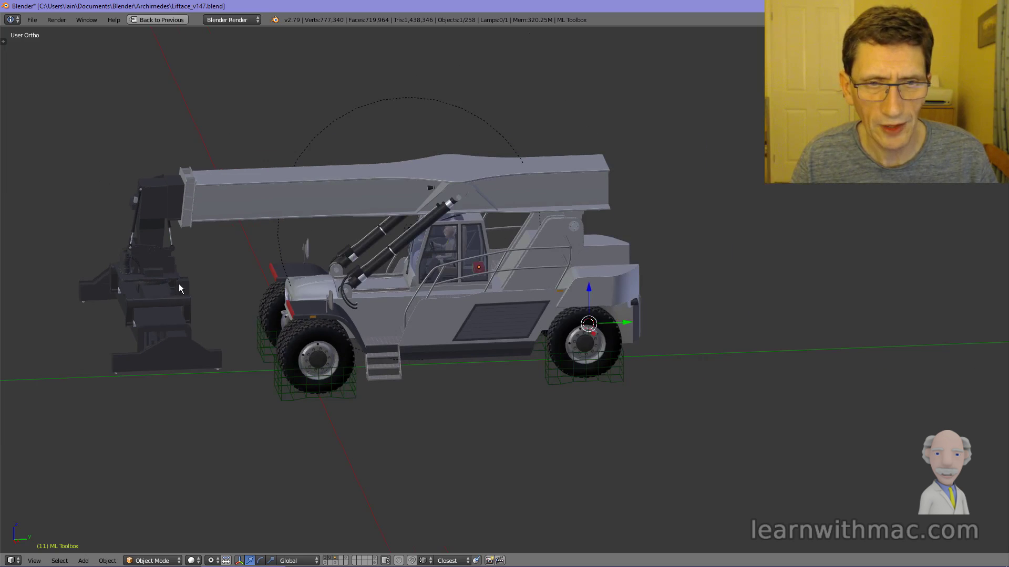
middle_click_drag(179, 284, 353, 299)
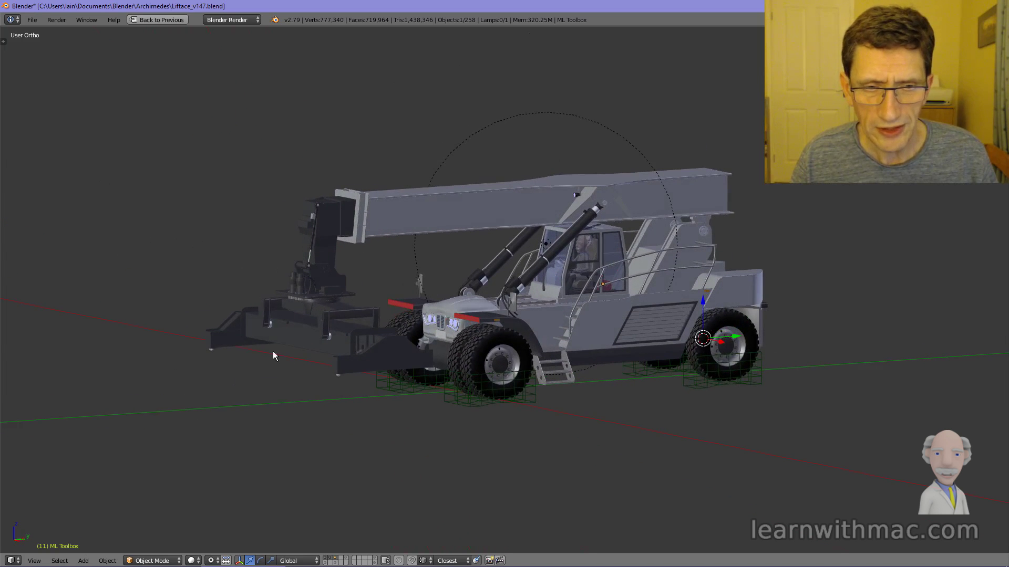
scroll(294, 347, "up", 2)
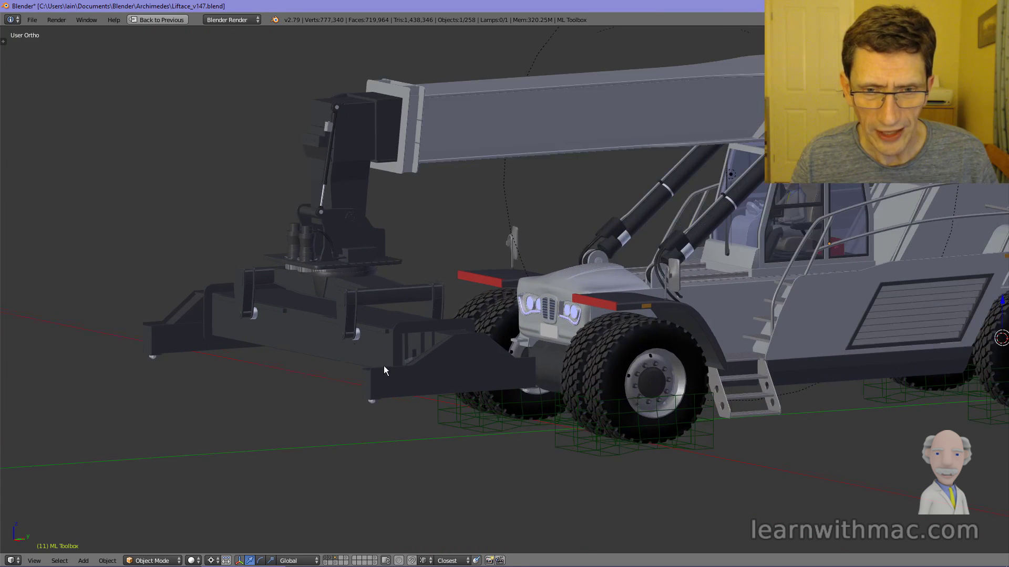
scroll(383, 371, "down", 2)
middle_click_drag(444, 377, 386, 321, "shift")
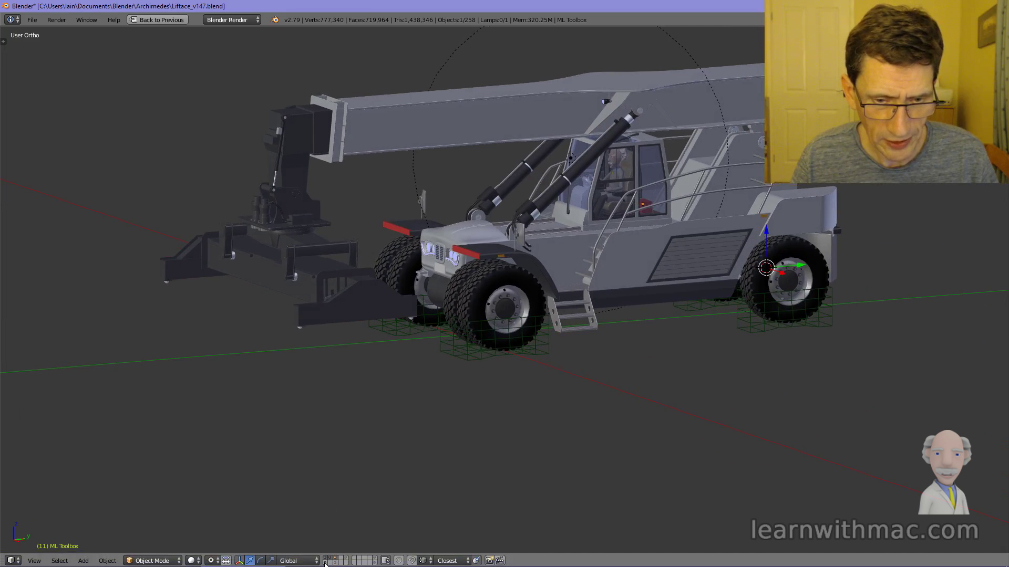
Step: Show the shipping container's layer and orbit to see its doors and side
left_click(326, 563, "shift")
scroll(424, 370, "up", 4)
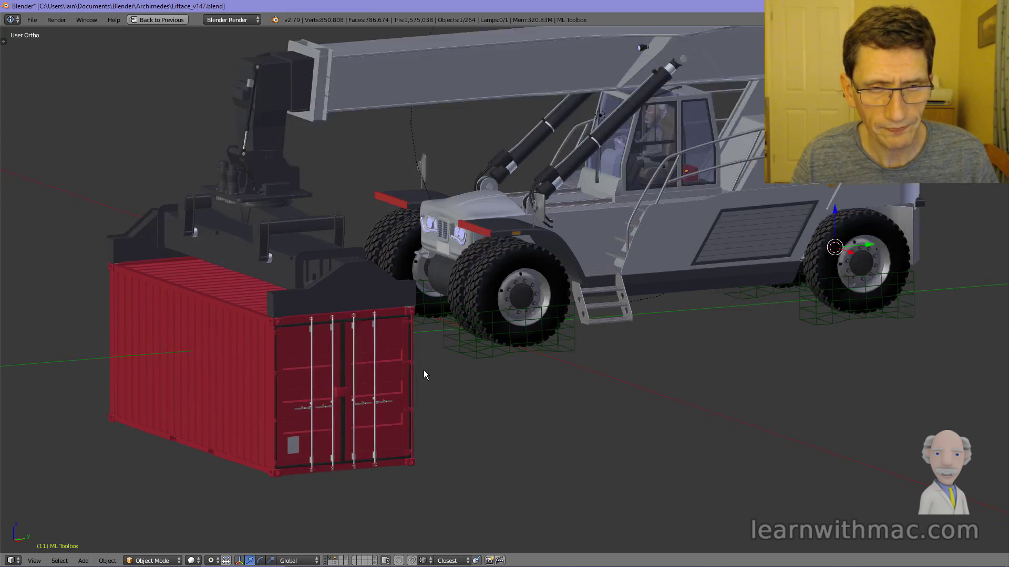
middle_click_drag(444, 335, 417, 330)
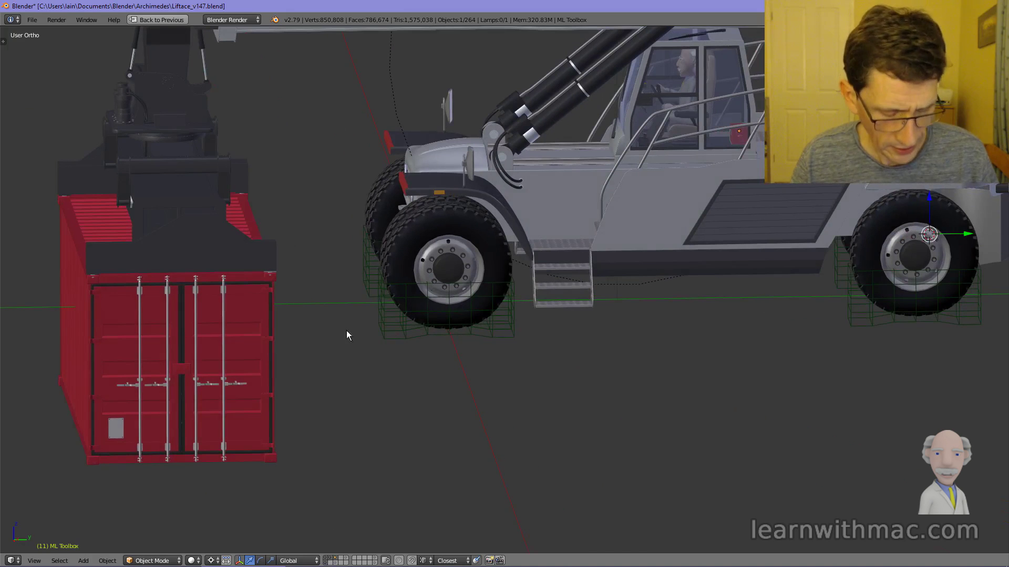
middle_click_drag(306, 327, 444, 313)
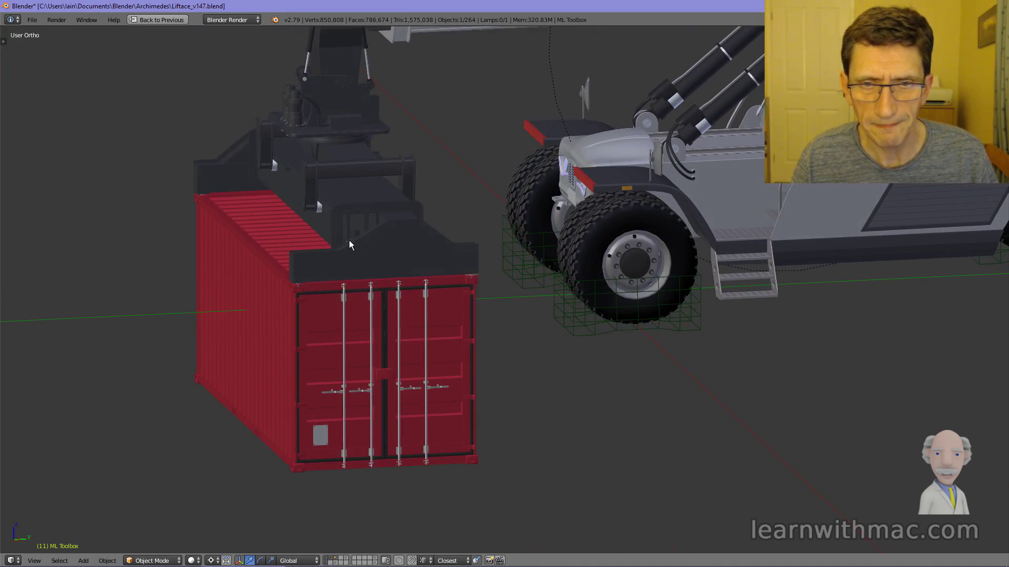
Step: Inspect the container and machine from side-on, top-down and tilted angles
scroll(350, 244, "down", 3)
middle_click_drag(359, 243, 397, 293)
middle_click_drag(534, 247, 504, 284)
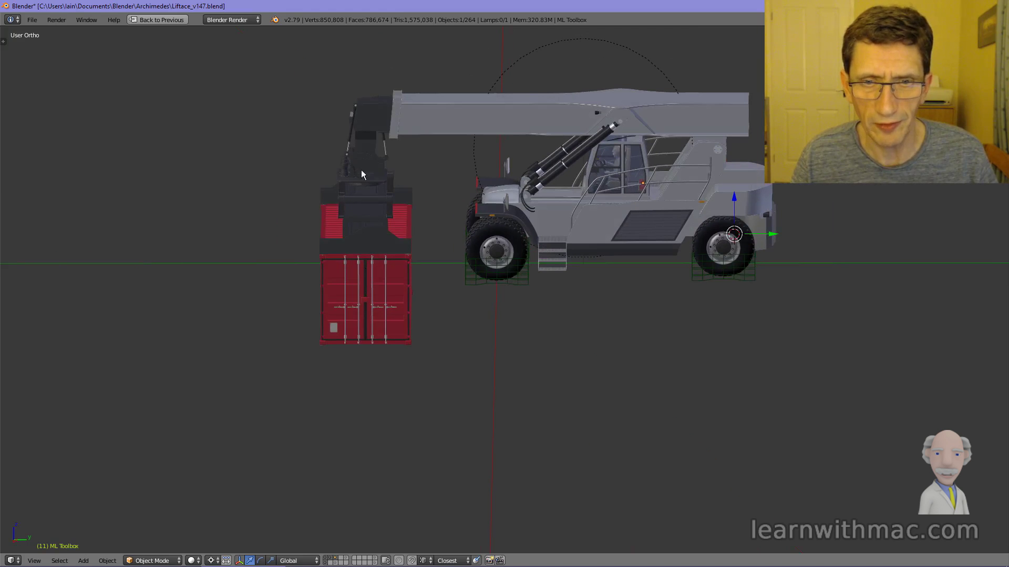
scroll(353, 294, "down", 2)
mouse_move(353, 293)
middle_mouse_down()
mouse_move(368, 267)
mouse_move(360, 282)
middle_mouse_up()
scroll(349, 237, "up", 3)
scroll(348, 236, "up", 2)
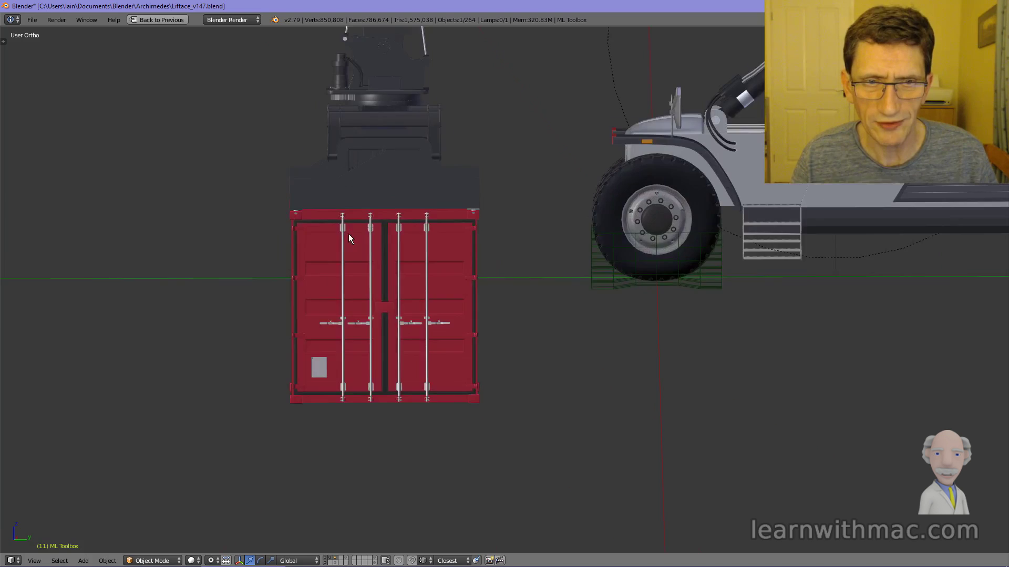
middle_click_drag(349, 234, 370, 253)
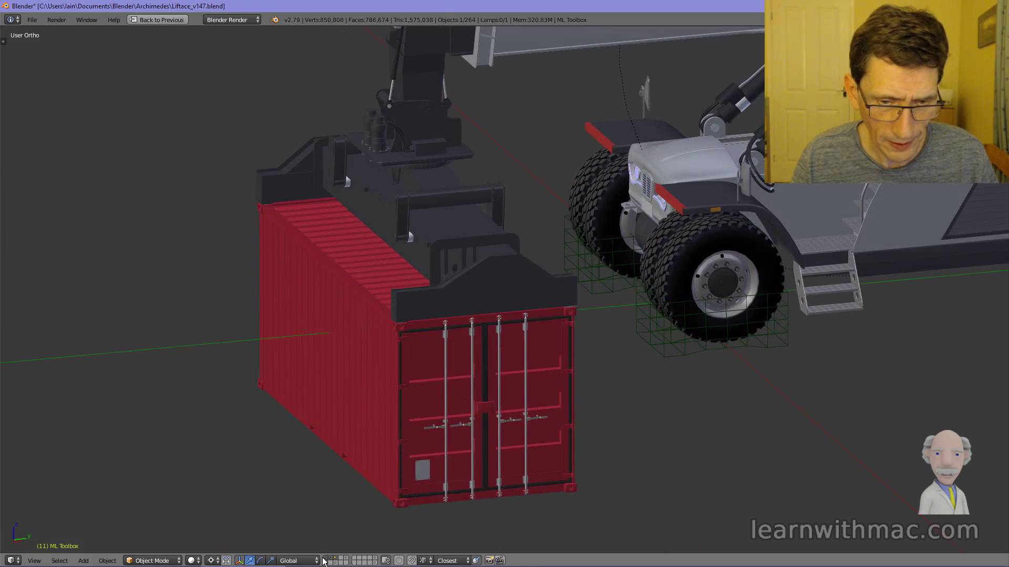
Step: Hide the shipping container layer and take a lower, closer look at the bare spreader
left_click(327, 559, "shift")
scroll(412, 214, "up", 3)
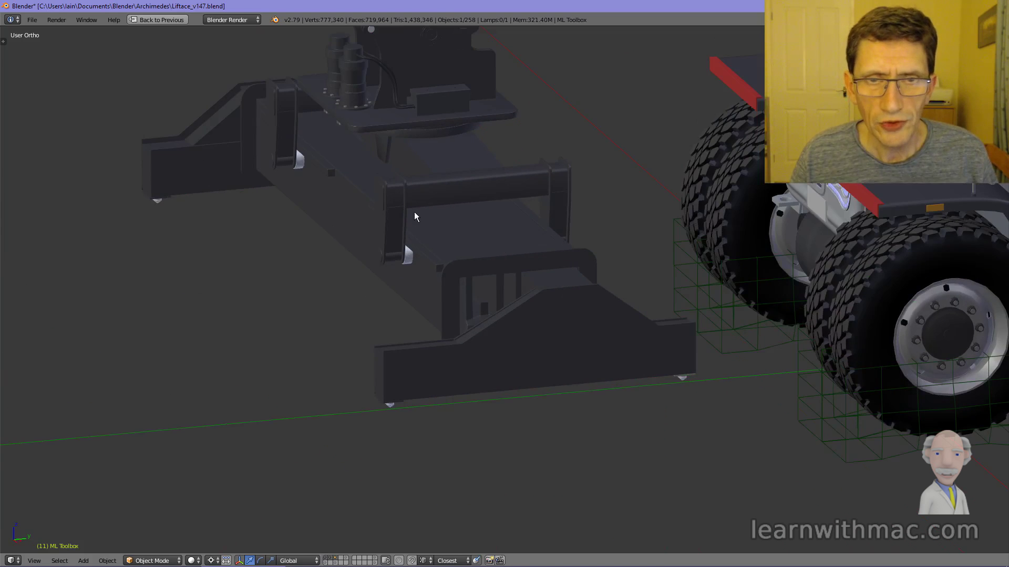
mouse_move(413, 212)
middle_mouse_down()
mouse_move(444, 220)
mouse_move(399, 231)
mouse_move(346, 213)
mouse_move(425, 214)
middle_mouse_up()
scroll(443, 219, "up", 2)
scroll(446, 254, "down", 3)
scroll(425, 214, "down", 2)
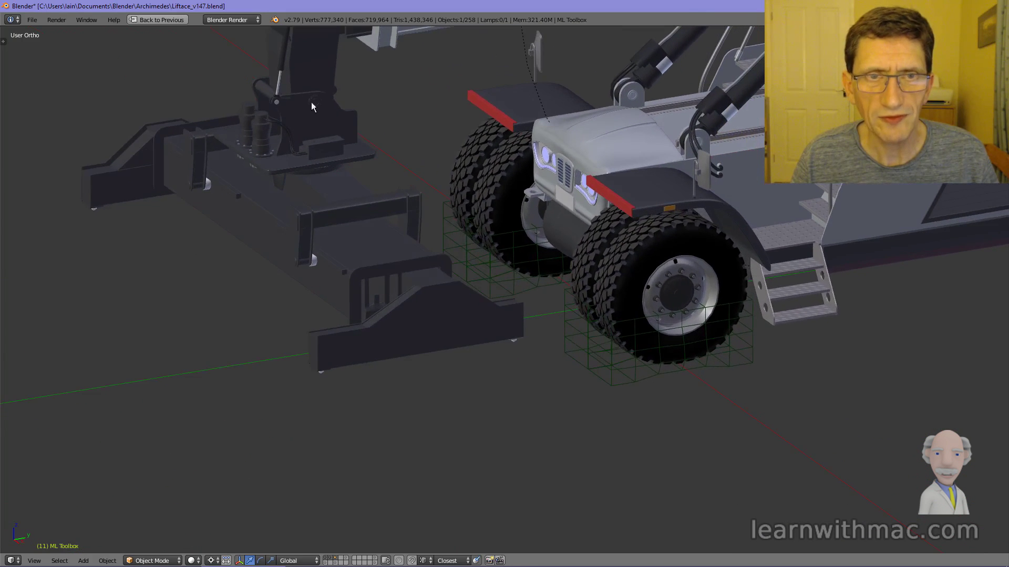
middle_click_drag(311, 101, 376, 122)
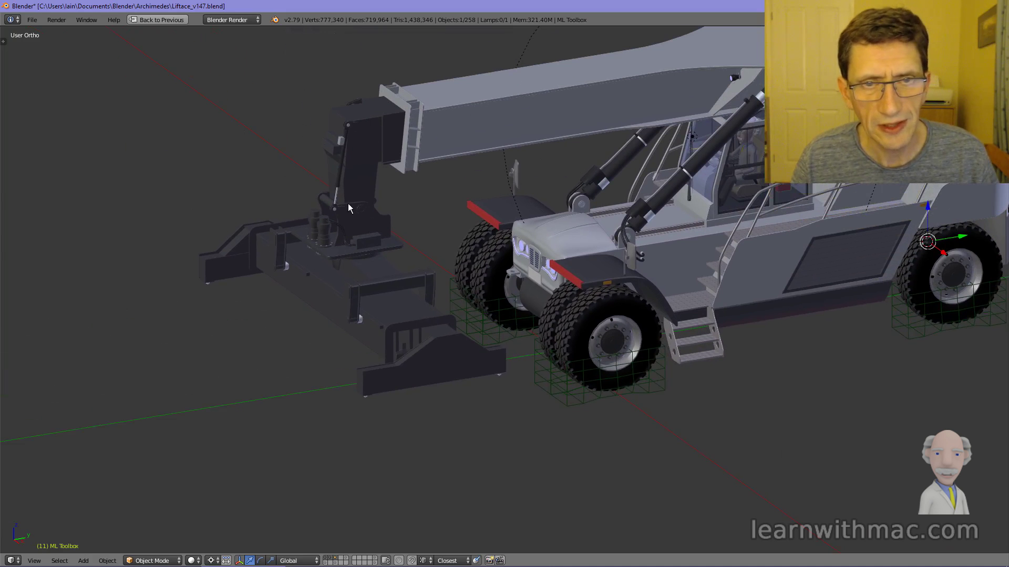
Step: Orbit toward the truck's front and up to three-quarter views of the boom and truck
scroll(347, 223, "up", 3)
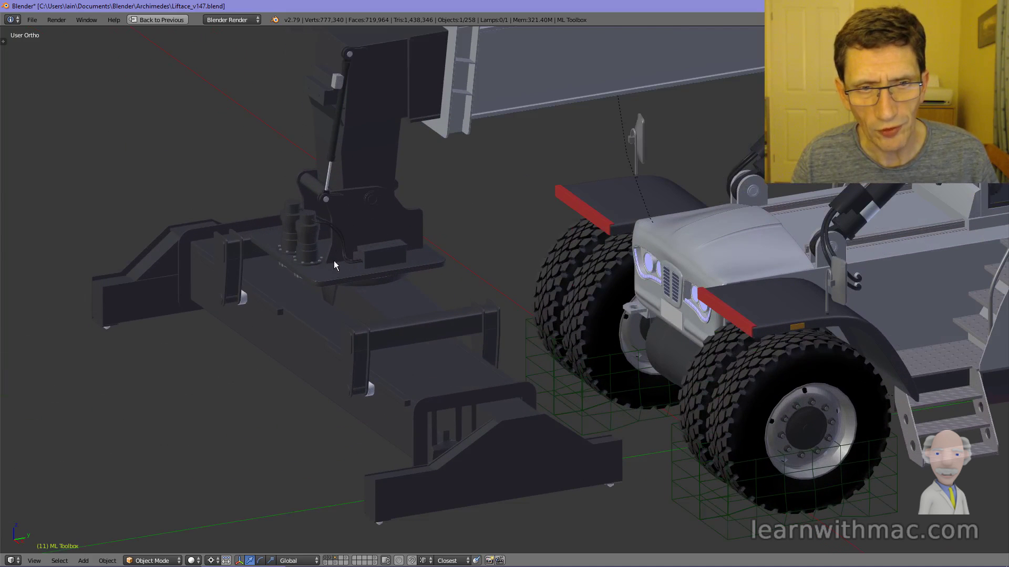
scroll(337, 290, "up", 2)
middle_click_drag(350, 287, 413, 297)
scroll(420, 278, "up", 2)
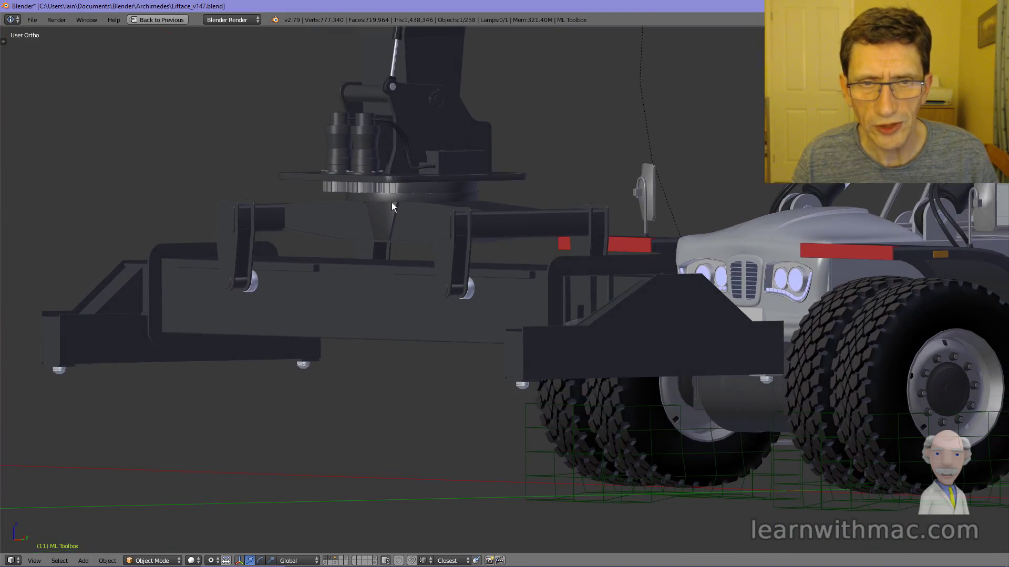
middle_click_drag(403, 201, 485, 351)
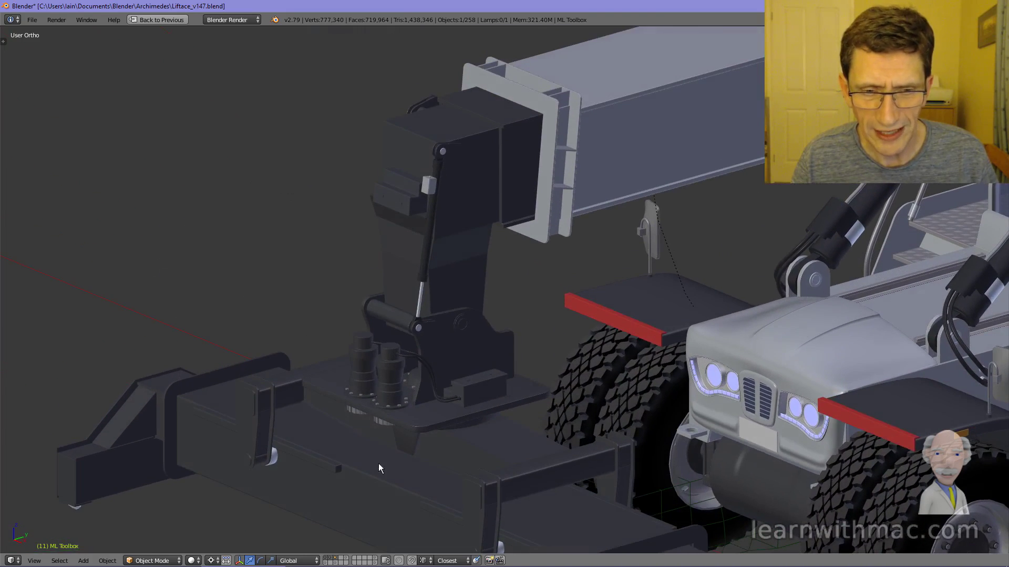
scroll(379, 464, "down", 3)
scroll(329, 403, "down", 2)
middle_click_drag(427, 425, 371, 323)
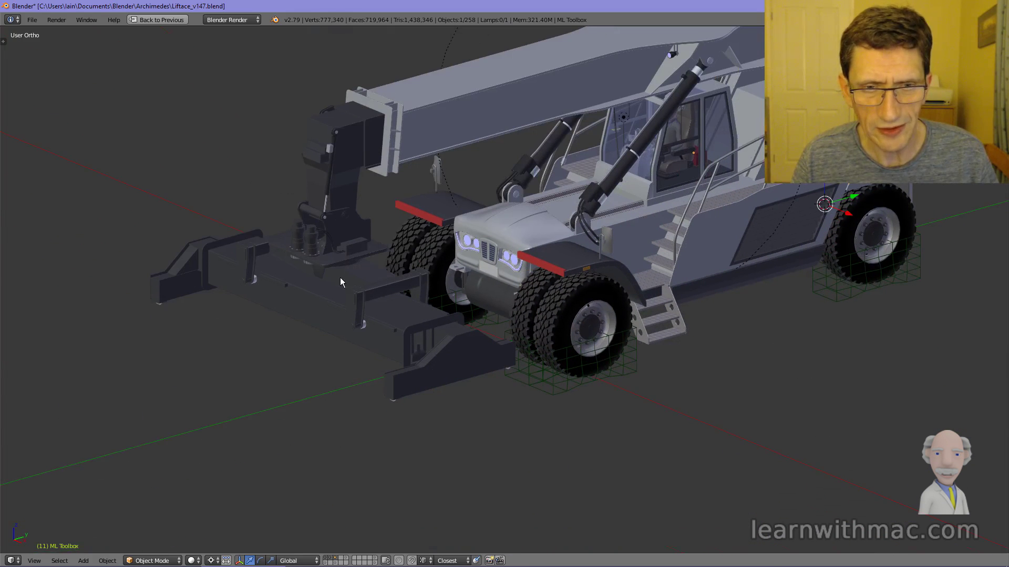
scroll(341, 282, "up", 2)
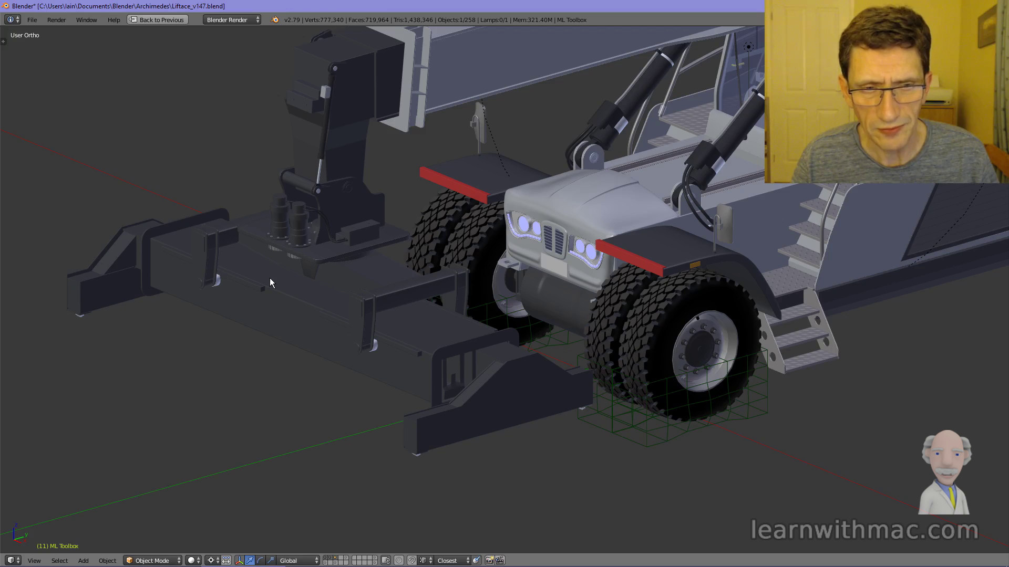
left_click(515, 395)
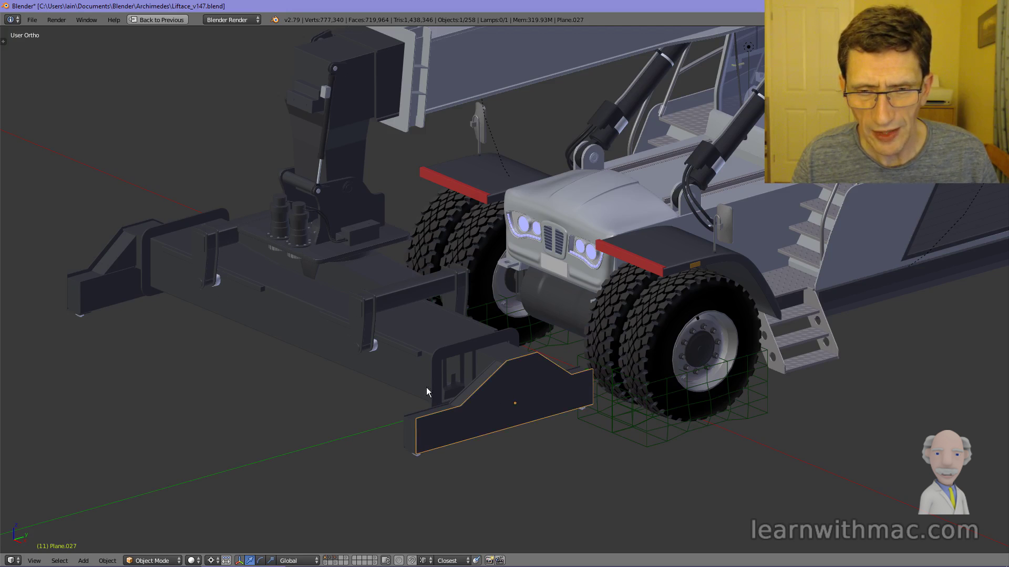
middle_click_drag(426, 387, 379, 363)
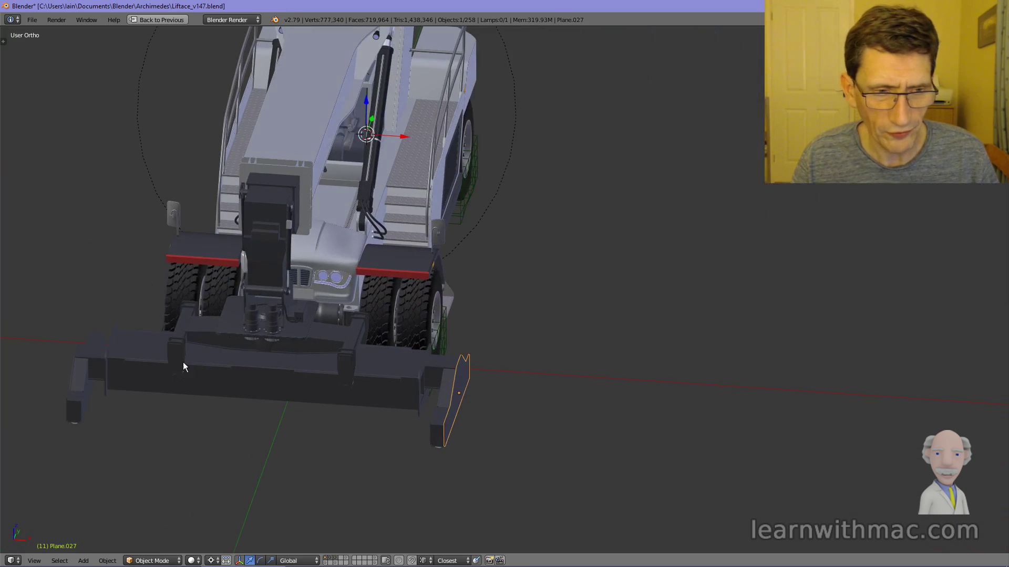
right_click(103, 361)
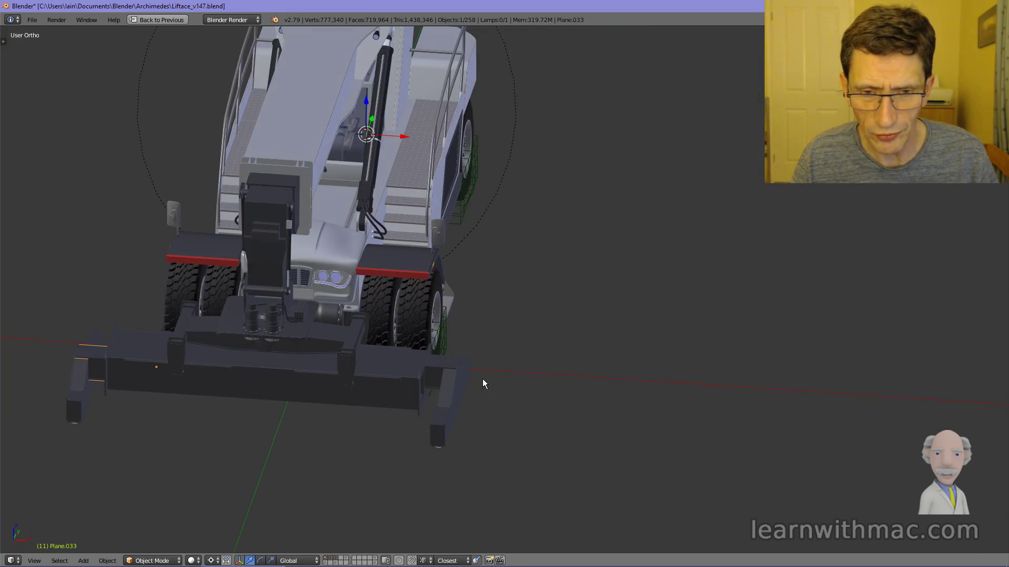
scroll(372, 375, "down", 1)
scroll(372, 374, "up", 2)
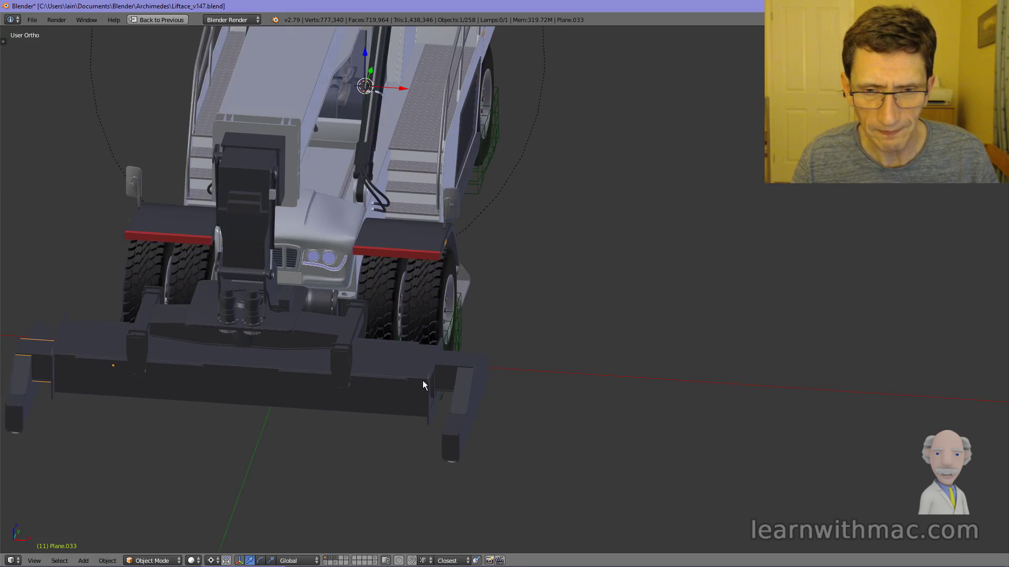
right_click(445, 382)
scroll(444, 380, "down", 2)
middle_click_drag(444, 381, 352, 379)
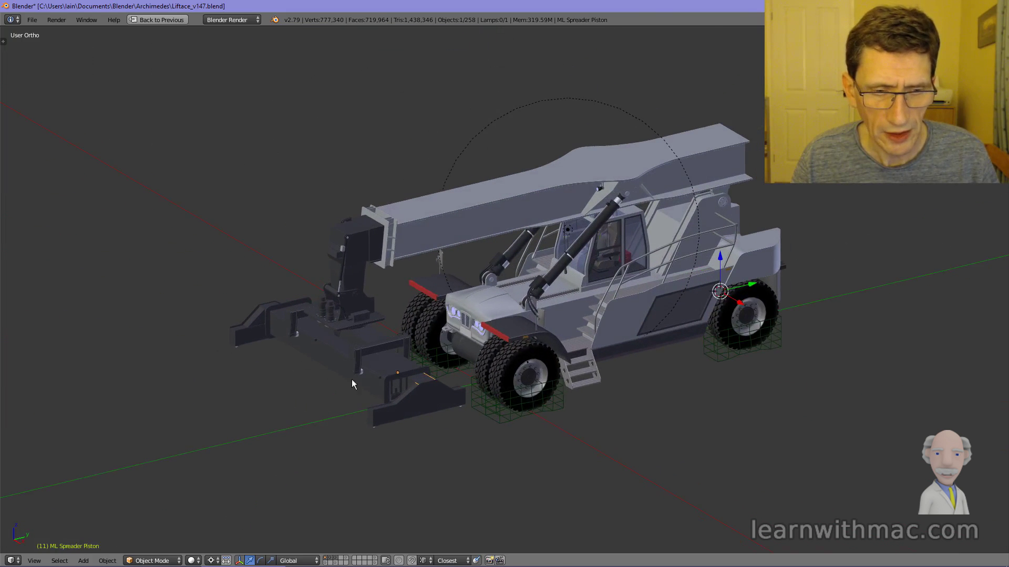
scroll(411, 356, "down", 3)
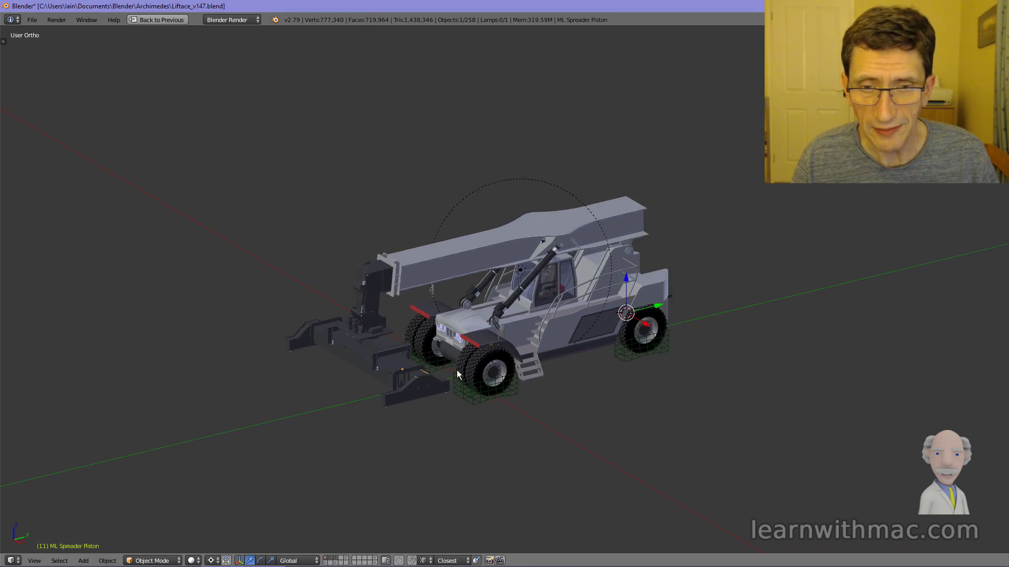
middle_click_drag(503, 374, 321, 396)
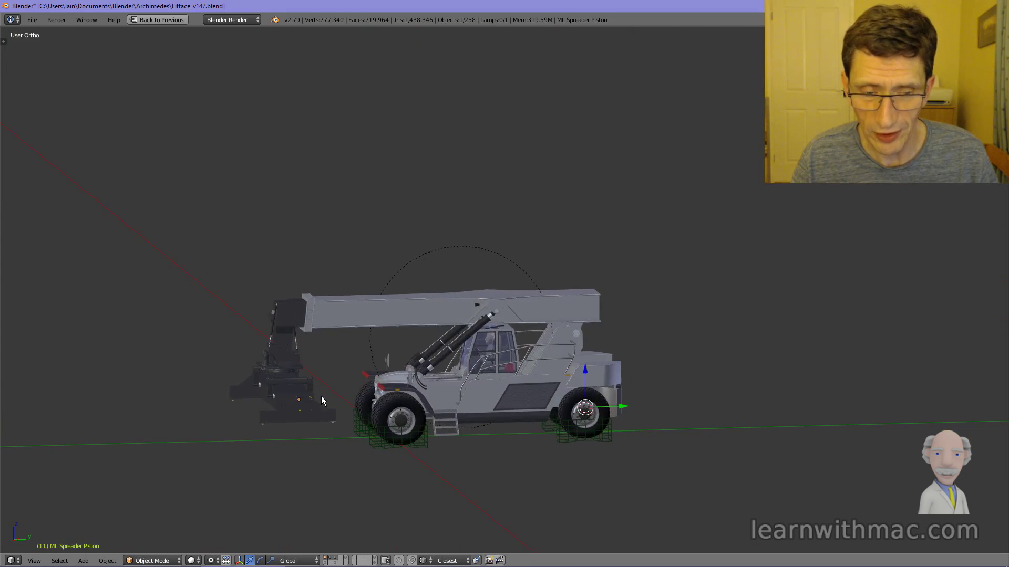
scroll(496, 411, "up", 3)
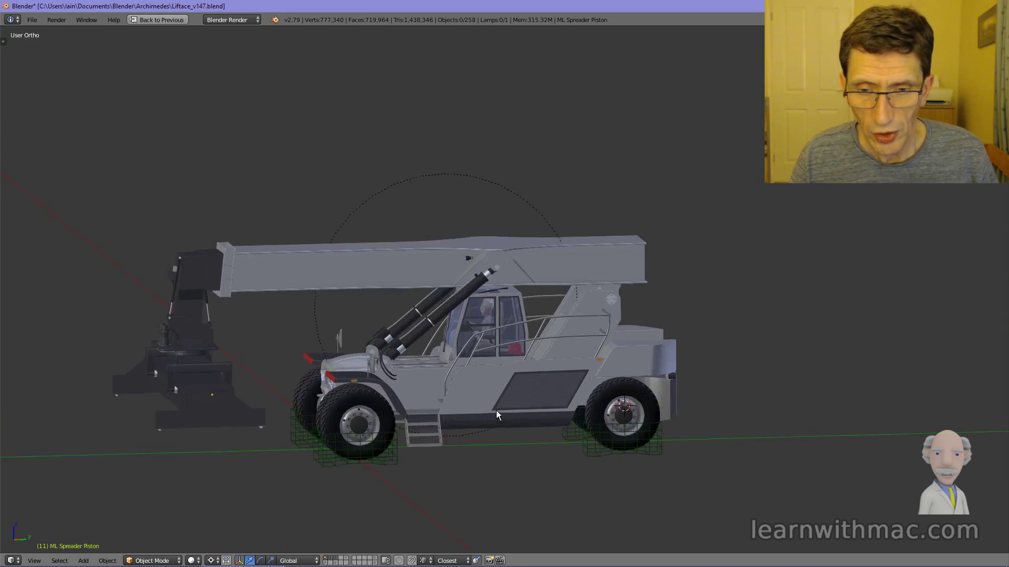
right_click(489, 388)
middle_click_drag(560, 380, 649, 405)
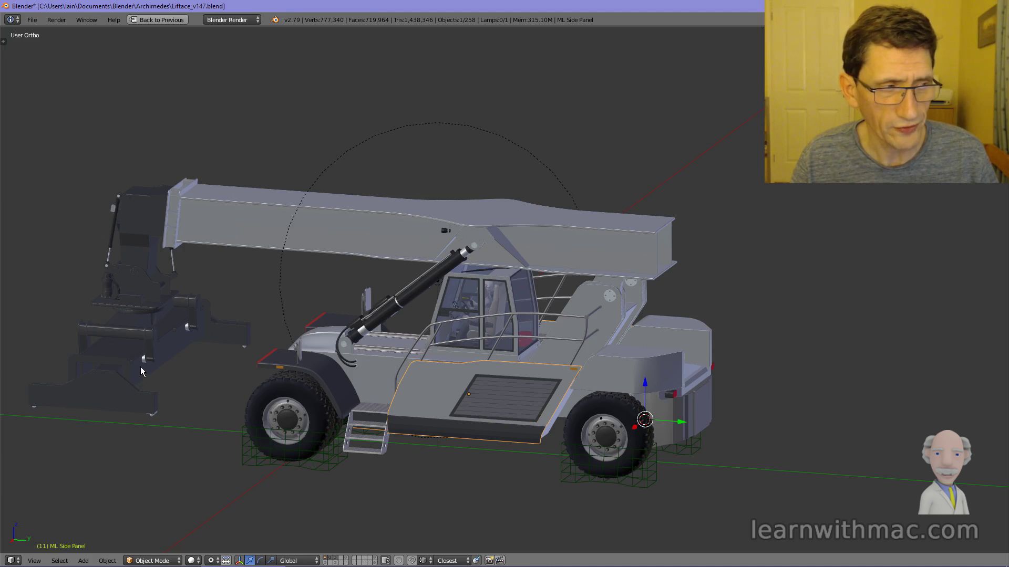
middle_click_drag(152, 364, 246, 363, "shift")
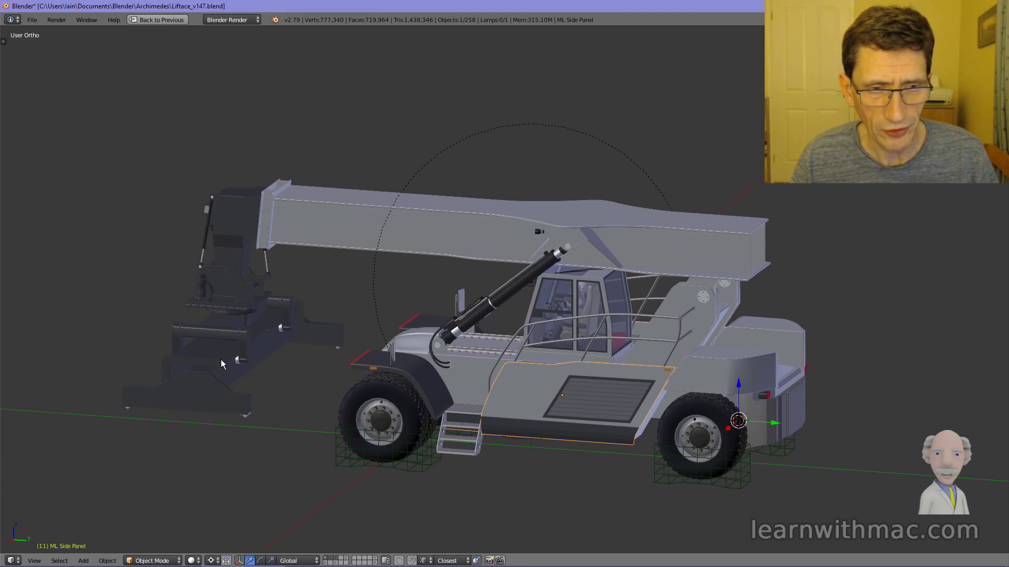
scroll(222, 362, "up", 1)
scroll(272, 345, "down", 2)
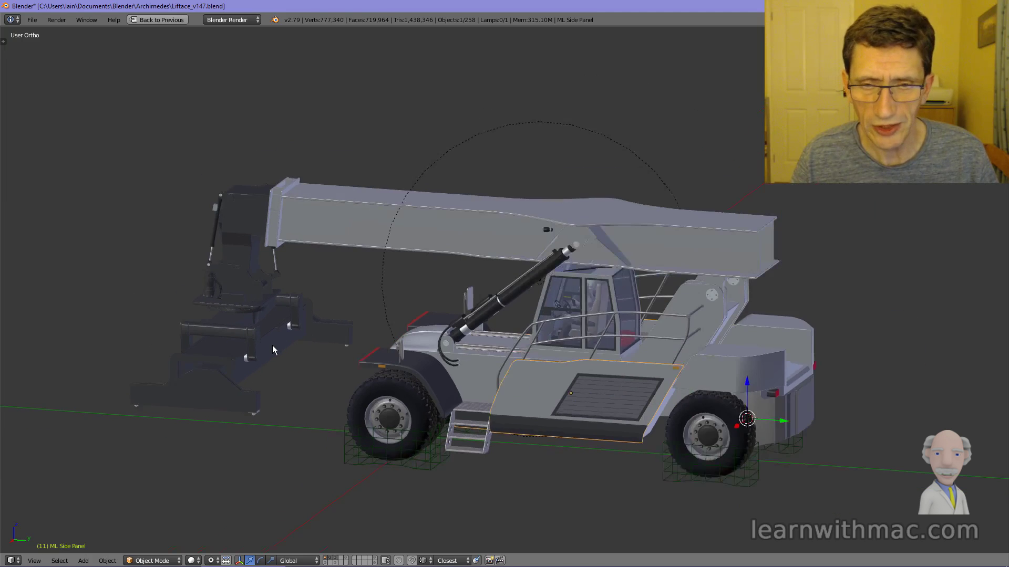
middle_click_drag(418, 345, 371, 297, "shift")
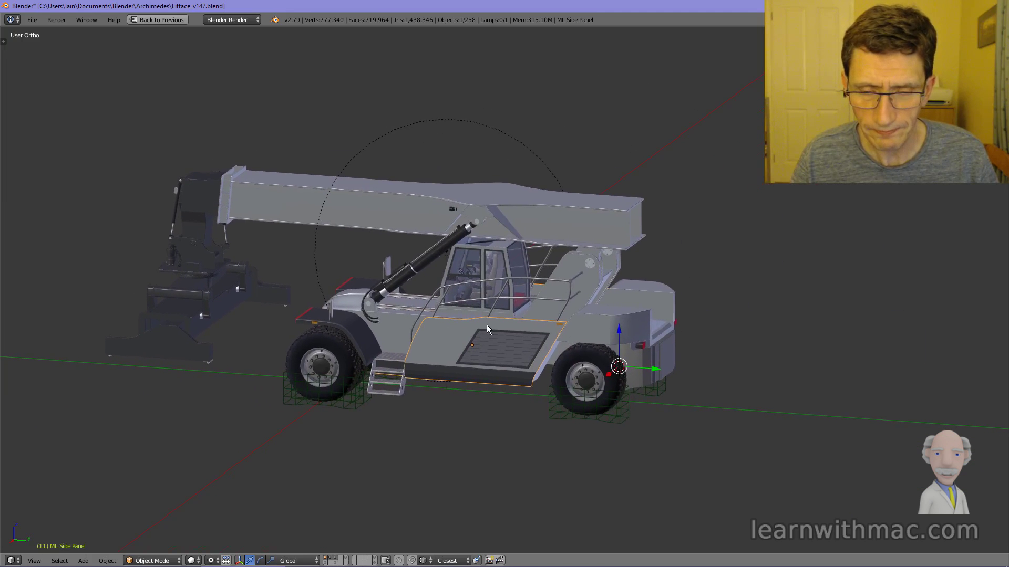
middle_click_drag(517, 313, 489, 317)
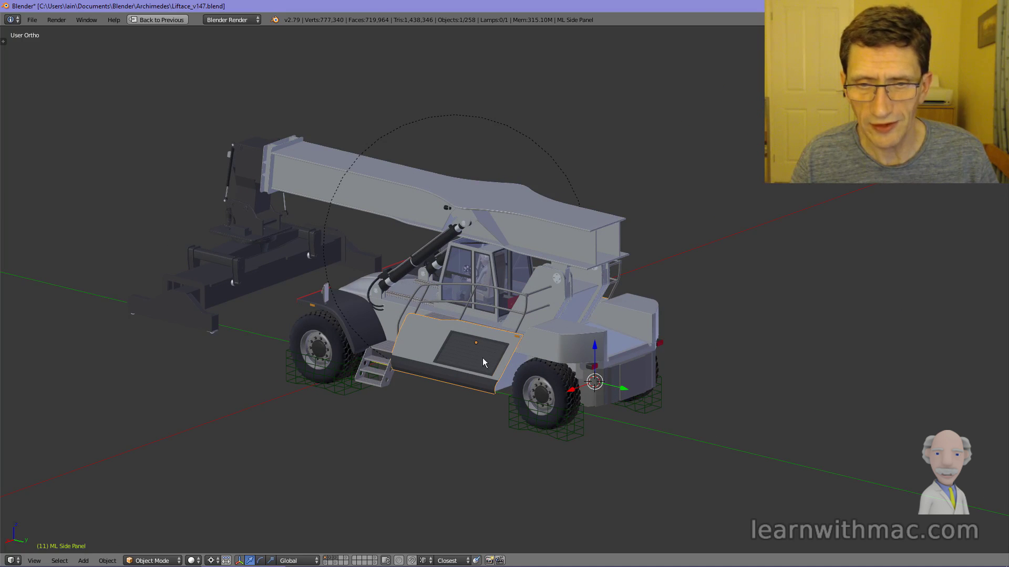
scroll(372, 360, "up", 2)
scroll(342, 375, "down", 2)
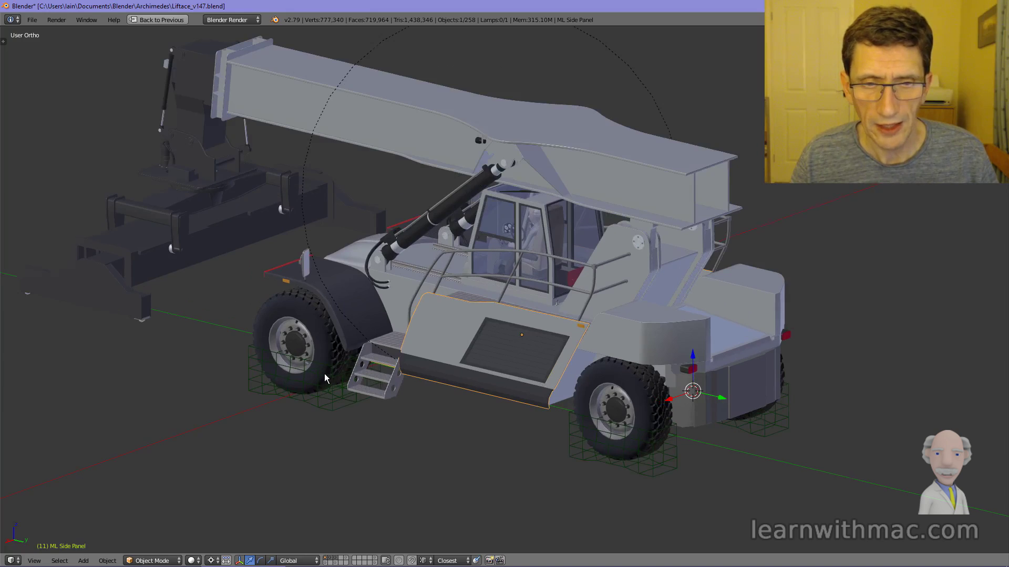
middle_click_drag(324, 373, 405, 311)
Step: Hide the rear mass block and turn the view so the steering hub faces forward
scroll(405, 312, "up", 6)
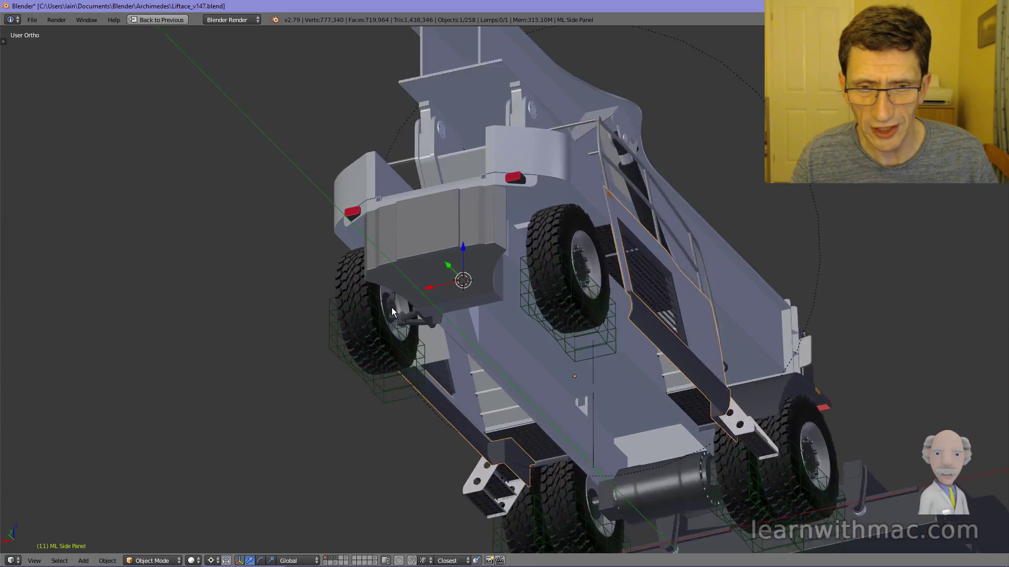
right_click(463, 232)
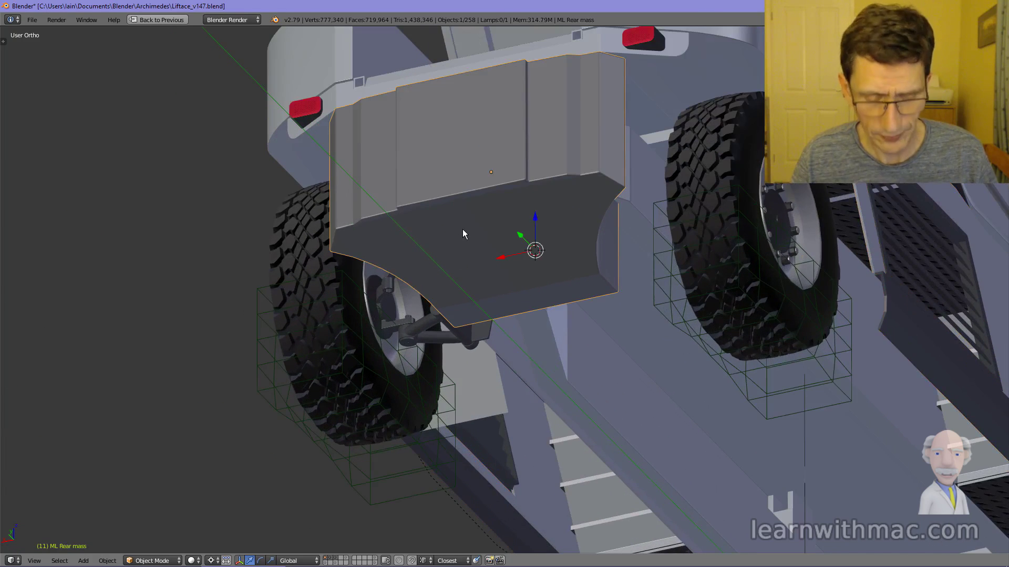
key("h")
scroll(433, 303, "up", 5)
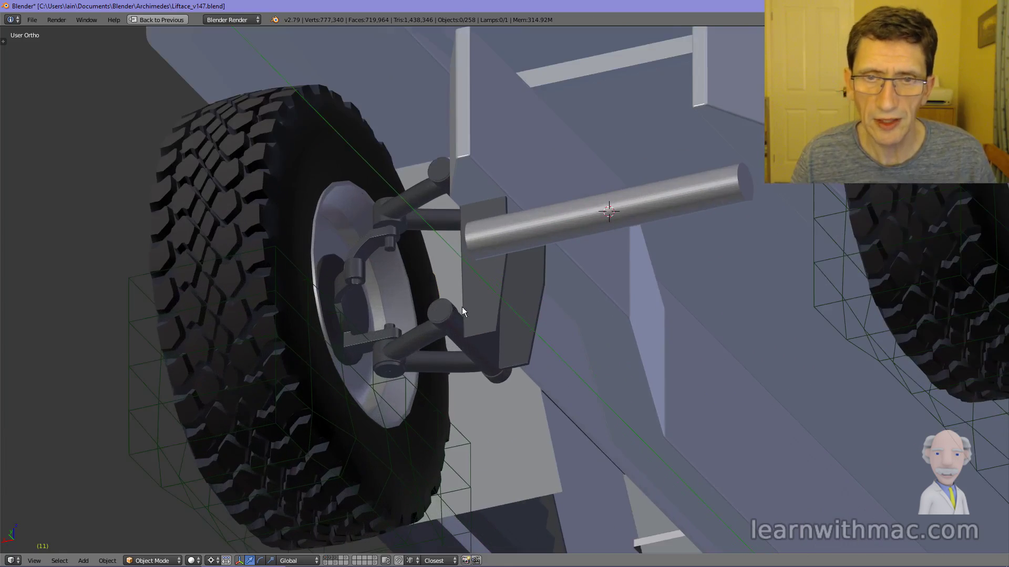
middle_click_drag(483, 312, 464, 401)
Step: View the rear wheel and axle from an angled side, then from behind the vehicle
scroll(536, 307, "down", 4)
scroll(374, 432, "up", 3)
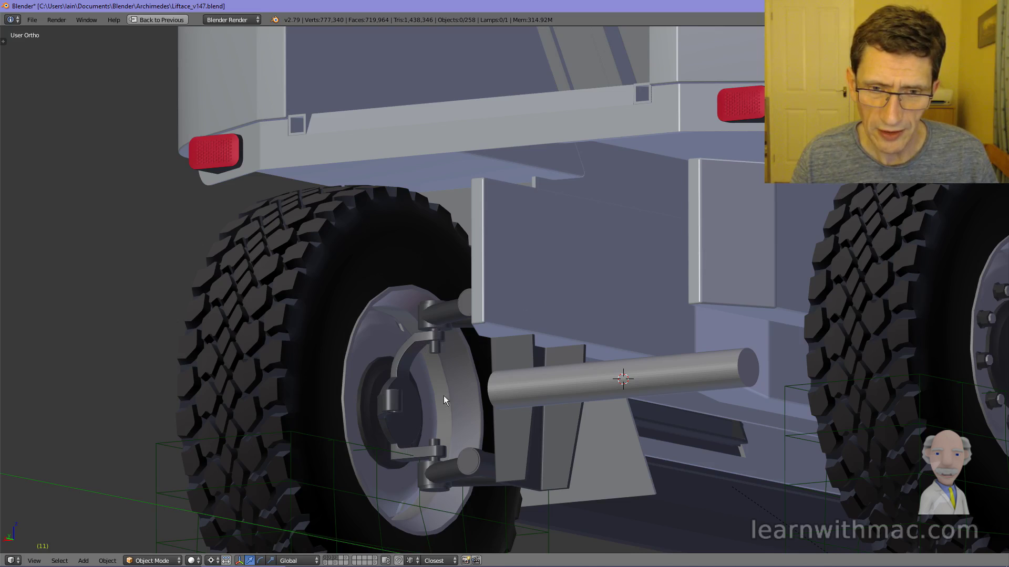
scroll(427, 452, "down", 3)
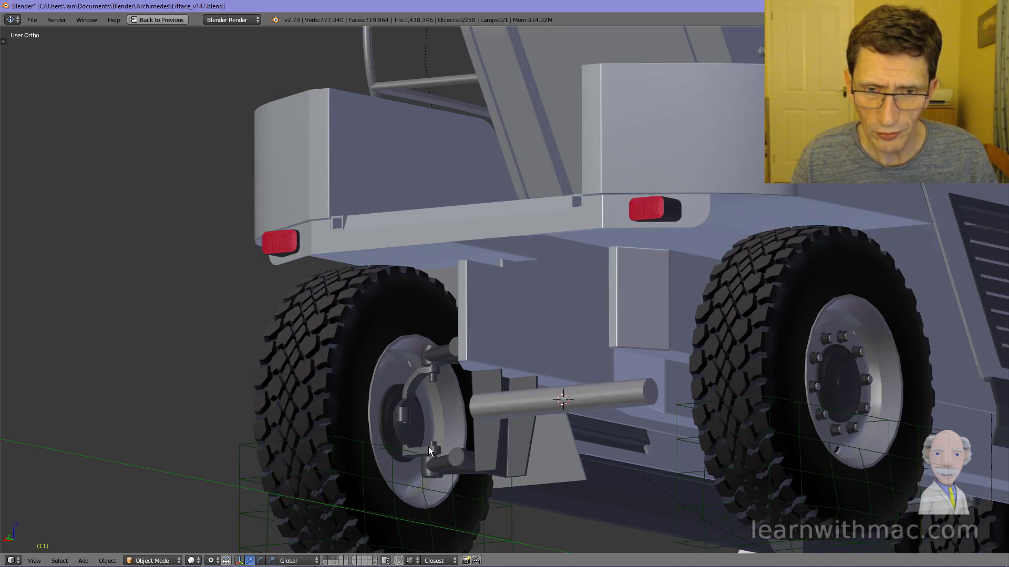
scroll(456, 398, "up", 2)
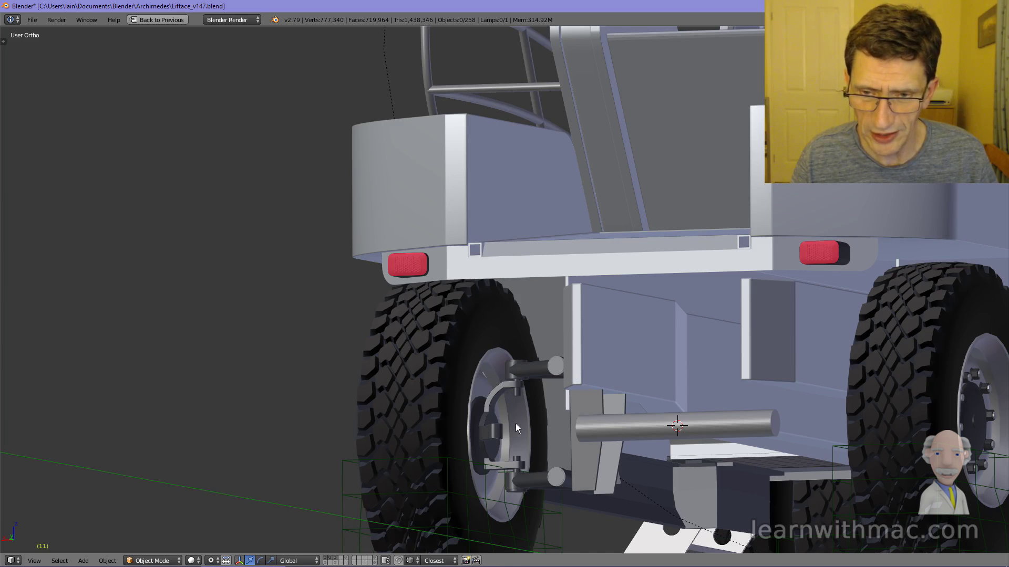
middle_click_drag(515, 438, 457, 293)
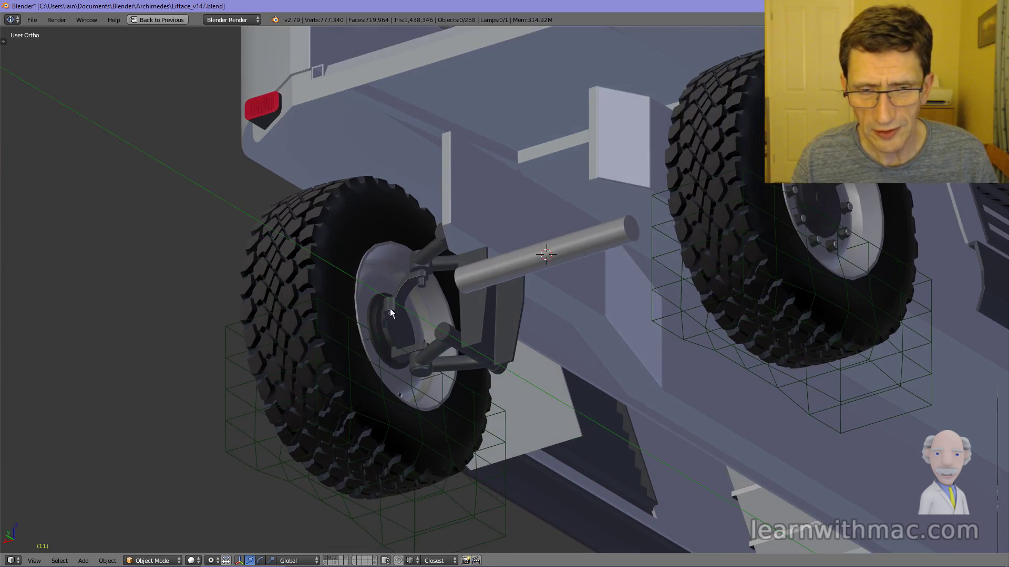
scroll(425, 295, "down", 4)
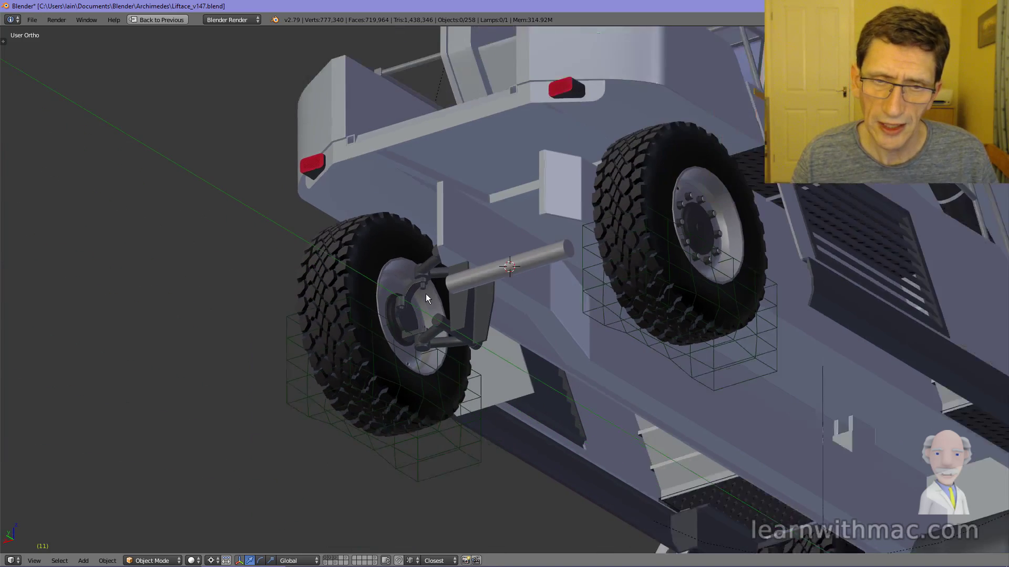
mouse_move(426, 295)
middle_mouse_down()
mouse_move(454, 314)
mouse_move(302, 260)
mouse_move(377, 297)
mouse_move(421, 294)
middle_mouse_up()
scroll(453, 316, "down", 3)
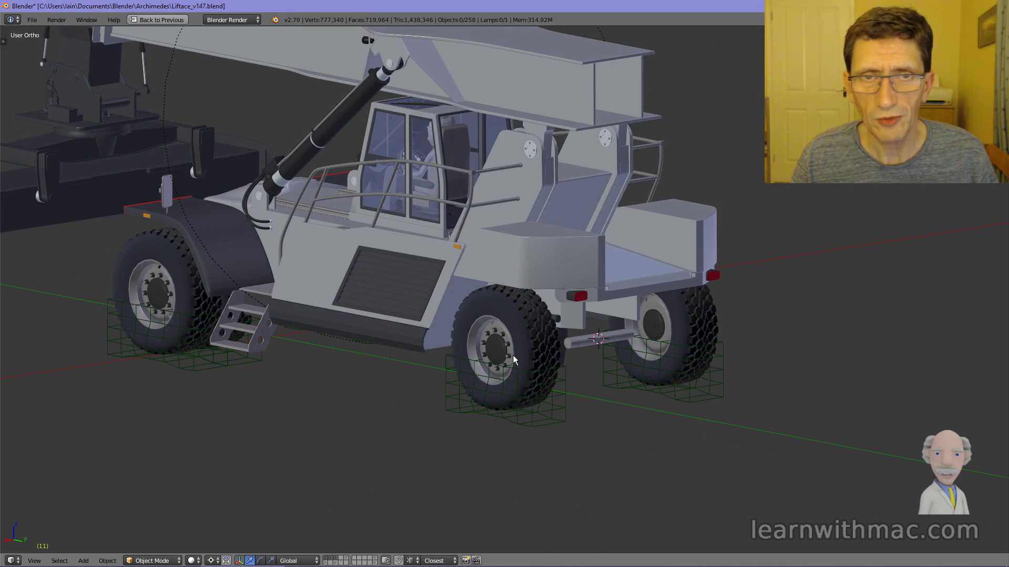
scroll(513, 356, "down", 3)
middle_click_drag(514, 355, 411, 367)
scroll(411, 366, "up", 4)
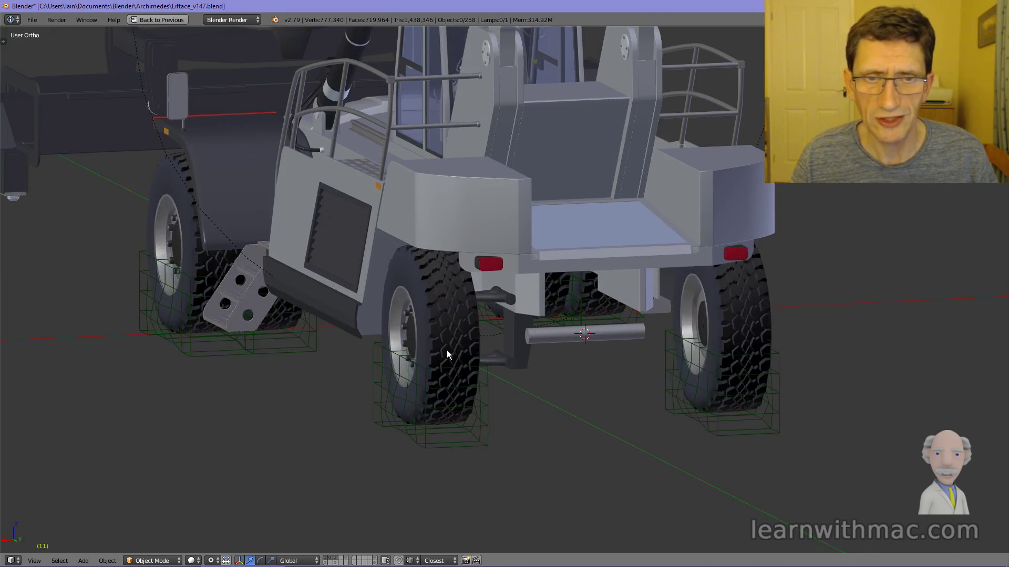
scroll(447, 350, "down", 4)
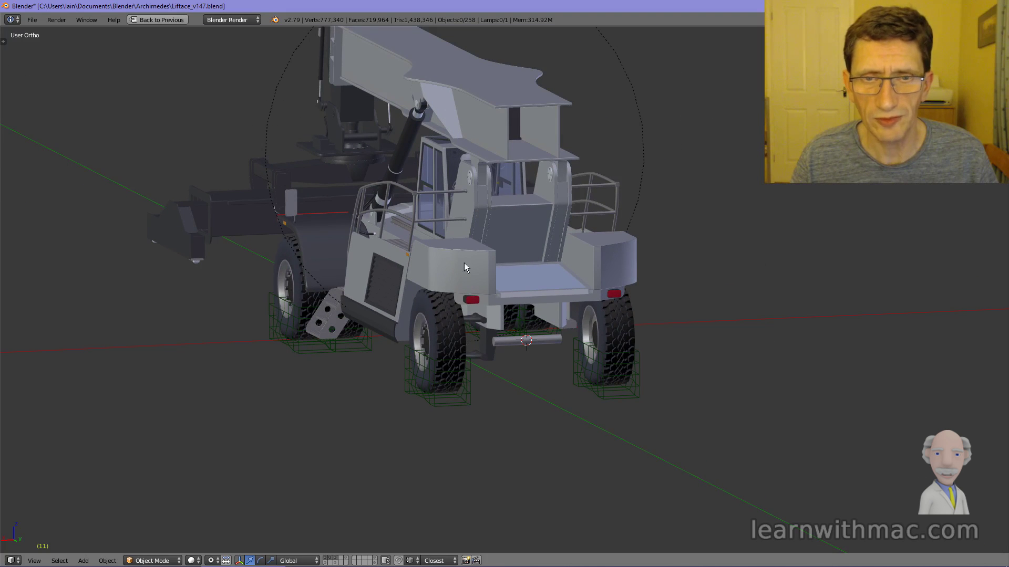
scroll(445, 312, "down", 3)
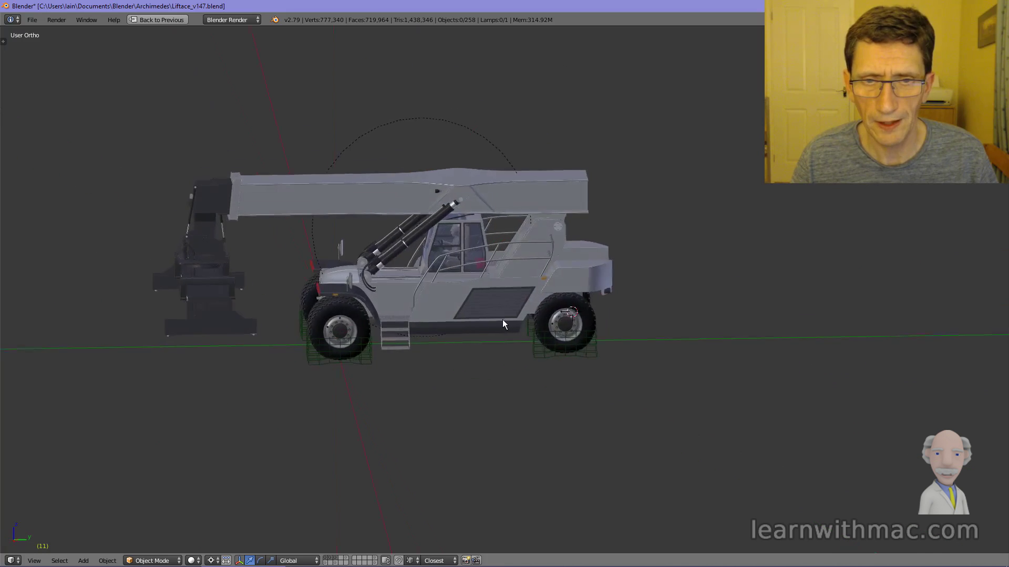
middle_click_drag(502, 319, 532, 312)
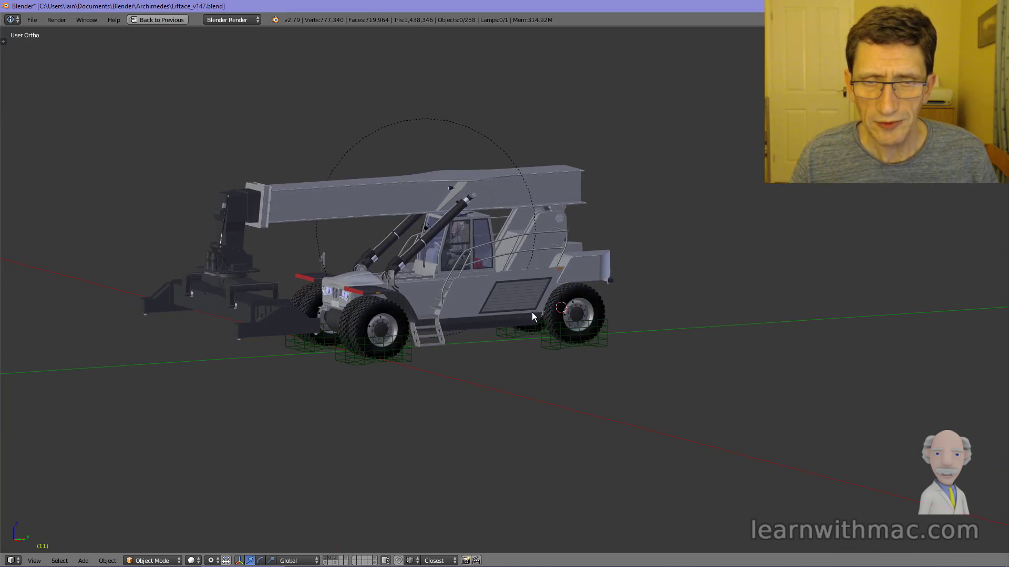
scroll(436, 266, "up", 1)
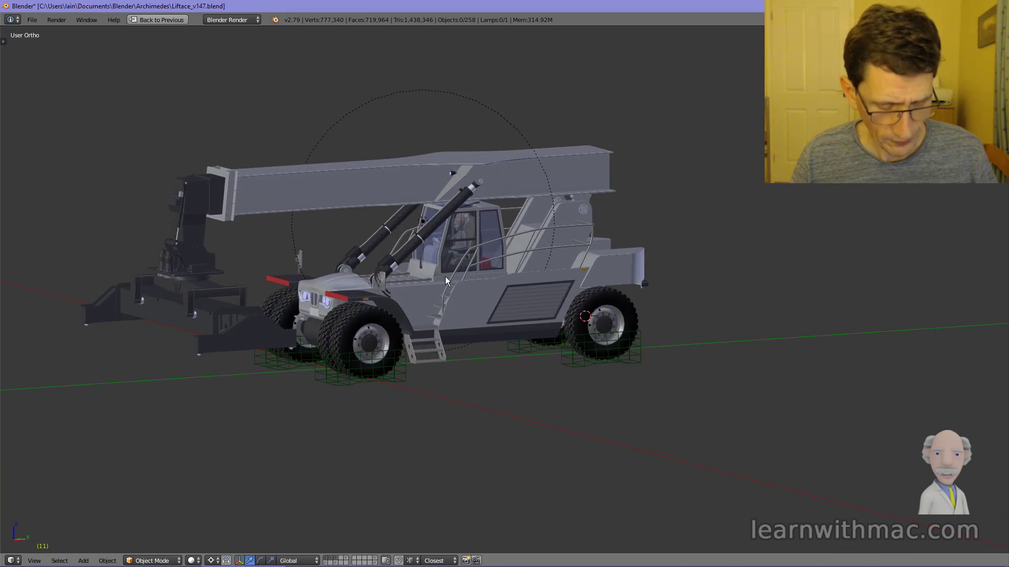
middle_click_drag(444, 276, 498, 298, "shift")
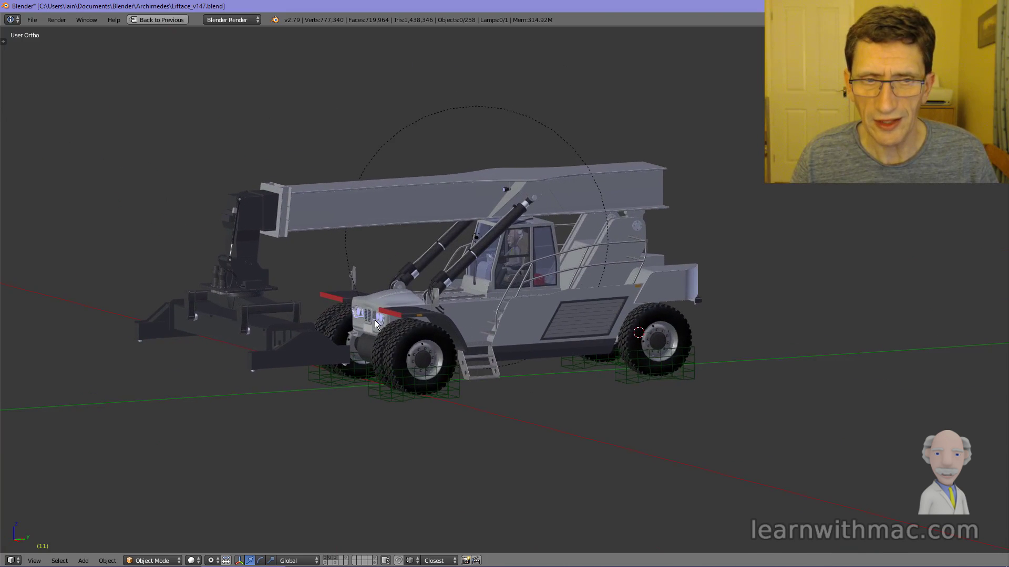